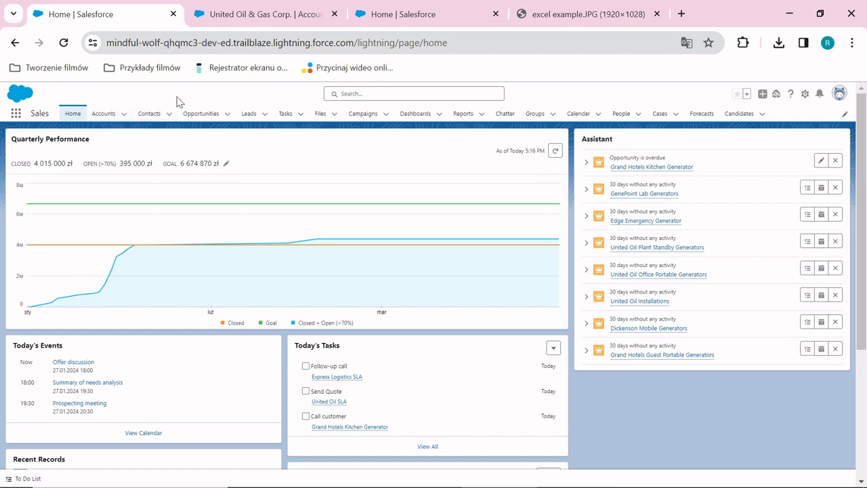
- Compare the Excel accounts example with the United Oil & Gas Corp. account record and highlight the record ID in its URL
{"action": "left_click", "coordinate": [581, 15]}
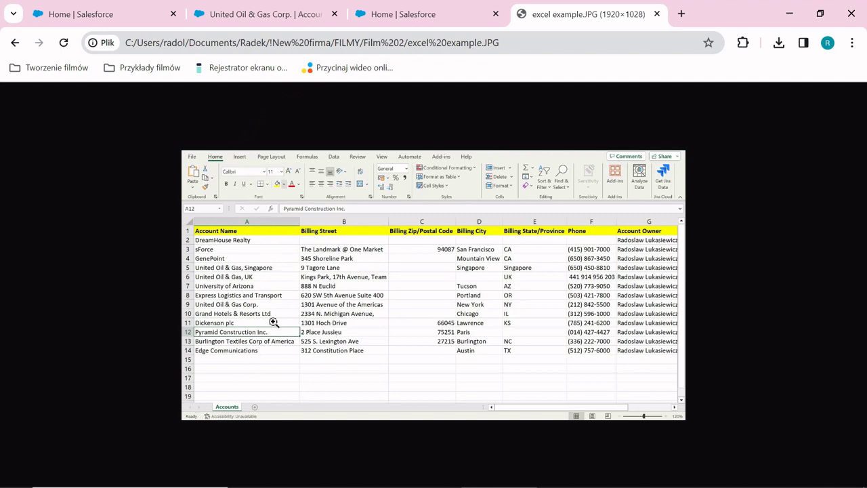
{"action": "left_click", "coordinate": [111, 8]}
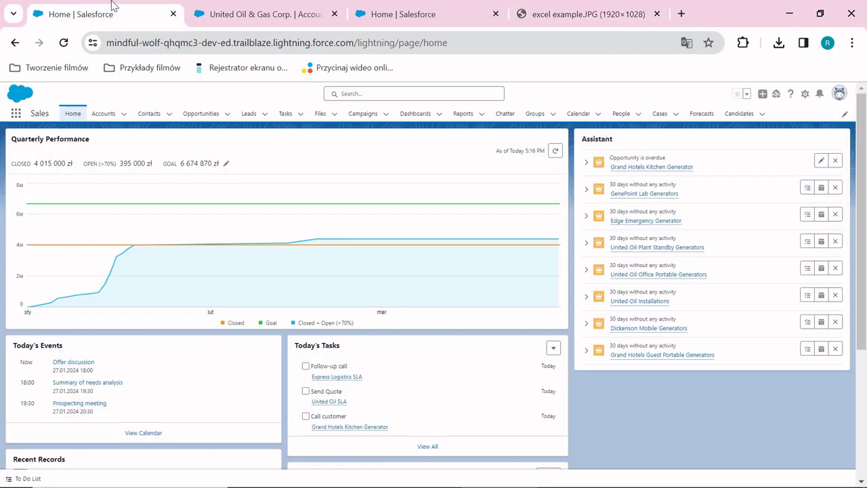
{"action": "left_click", "coordinate": [247, 15]}
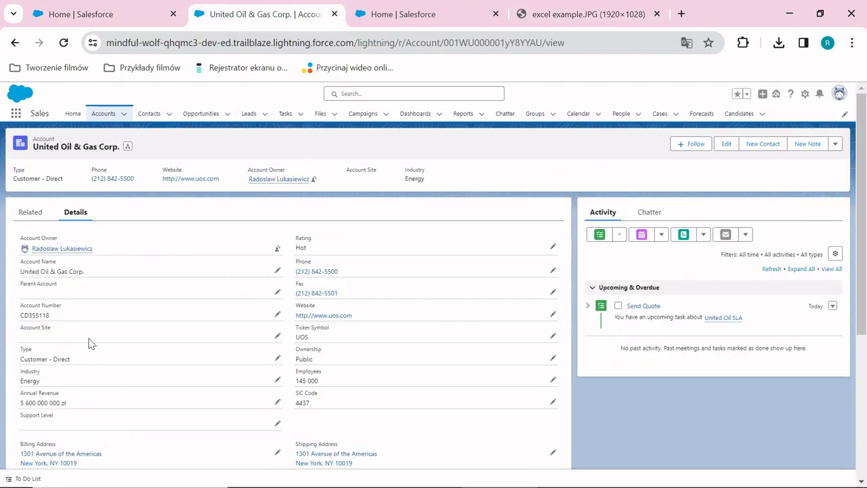
{"action": "left_click", "coordinate": [576, 19]}
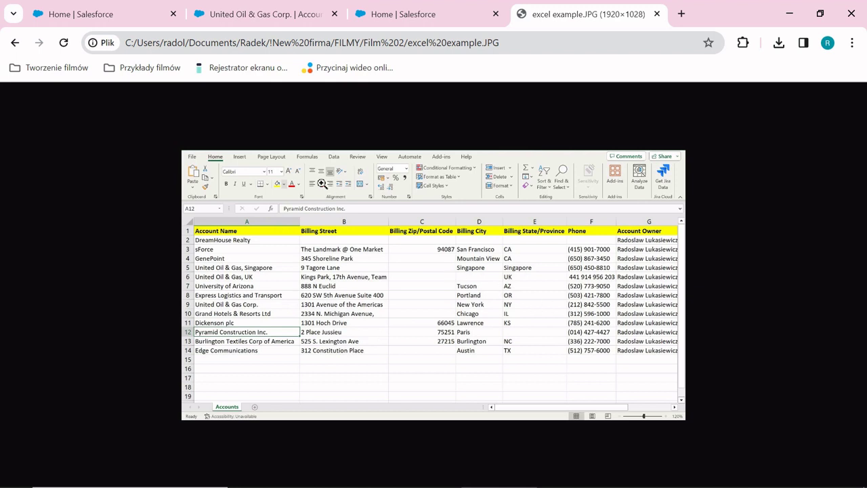
{"action": "left_click", "coordinate": [251, 15]}
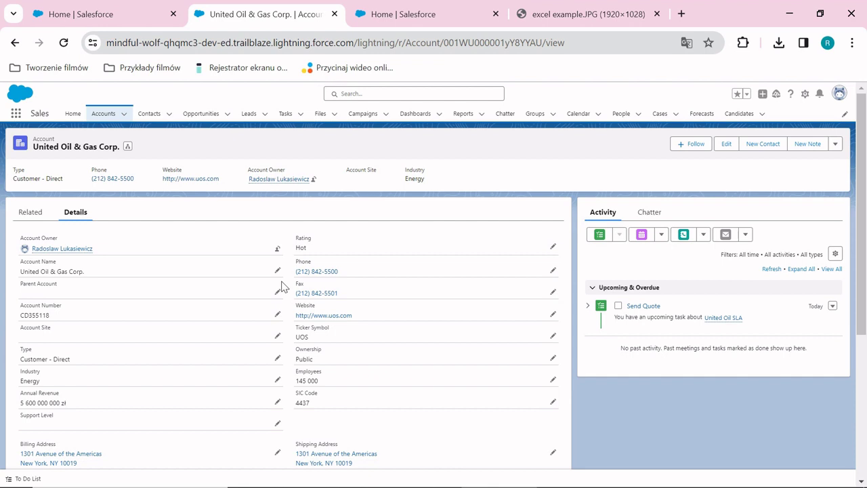
{"action": "double_click", "coordinate": [499, 43]}
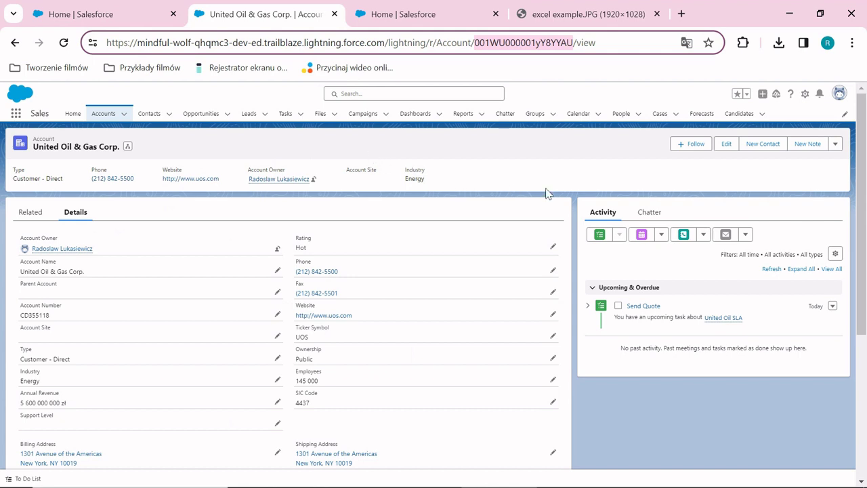
- Open the Account object's fields and relationships in Setup and examine the data types offered for a new custom field
{"action": "left_click", "coordinate": [805, 95]}
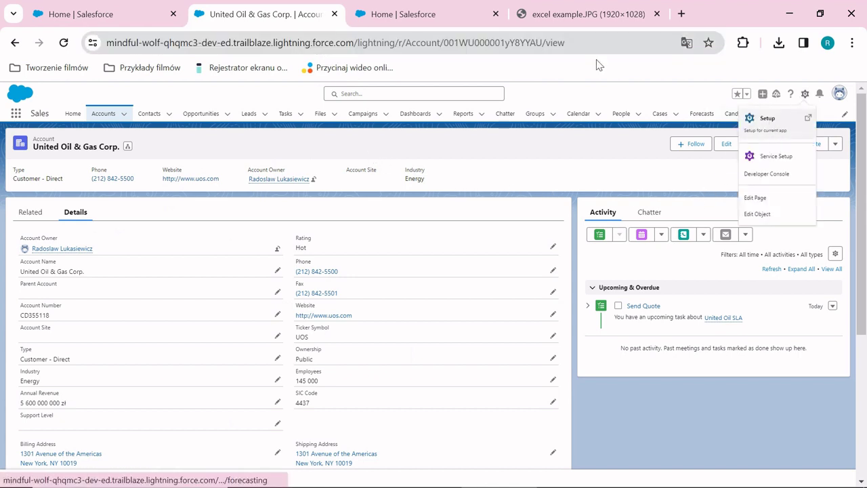
{"action": "left_click", "coordinate": [460, 16]}
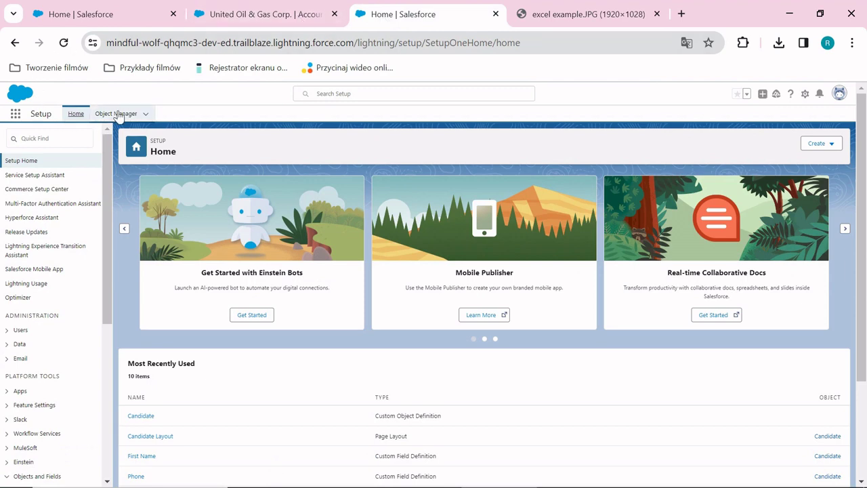
{"action": "left_click", "coordinate": [117, 114]}
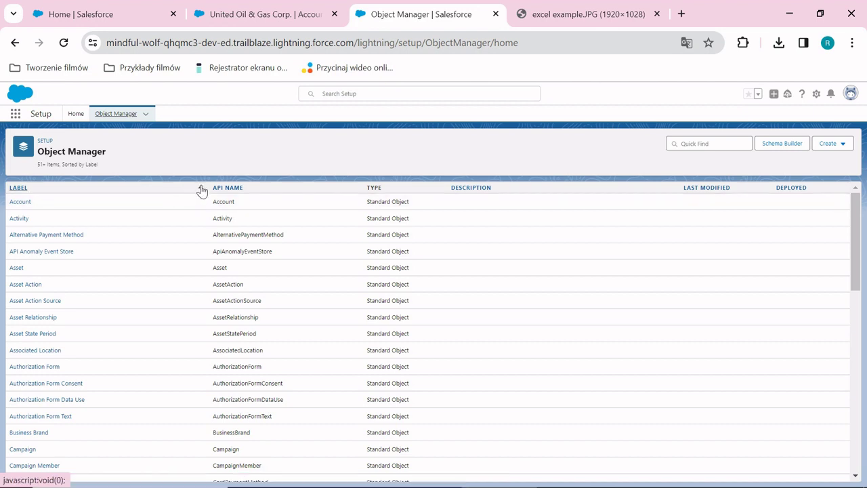
{"action": "left_click", "coordinate": [20, 202]}
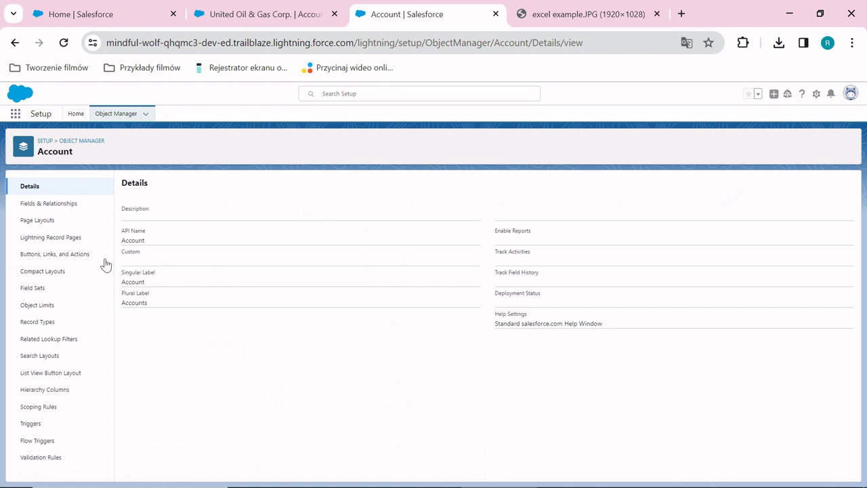
{"action": "left_click", "coordinate": [49, 203]}
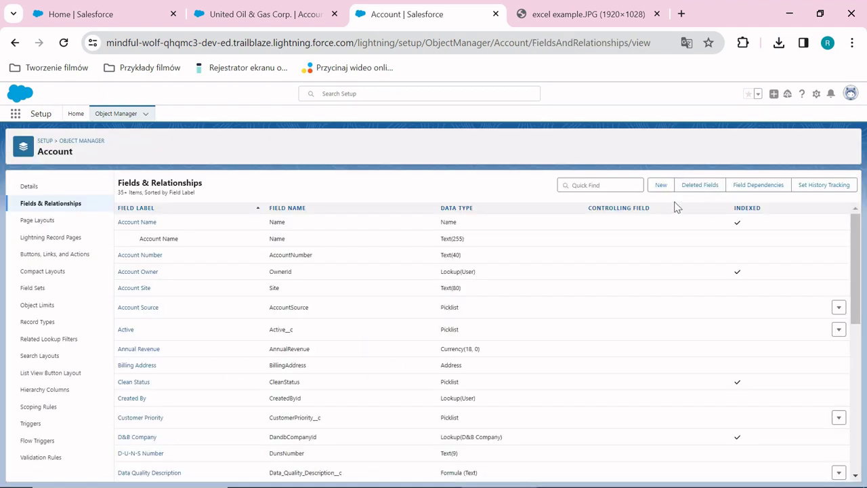
{"action": "left_click", "coordinate": [660, 186]}
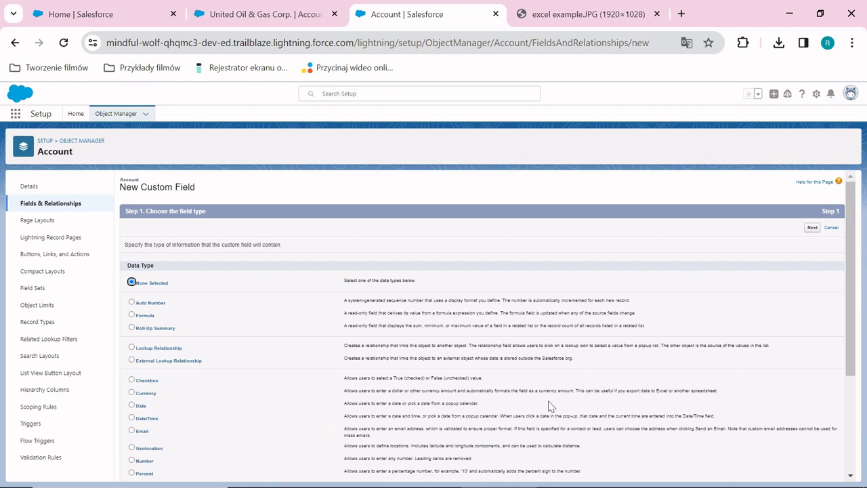
{"action": "mouse_move", "coordinate": [858, 285]}
{"action": "left_mouse_down"}
{"action": "mouse_move", "coordinate": [859, 416]}
{"action": "mouse_move", "coordinate": [866, 285]}
{"action": "left_mouse_up"}
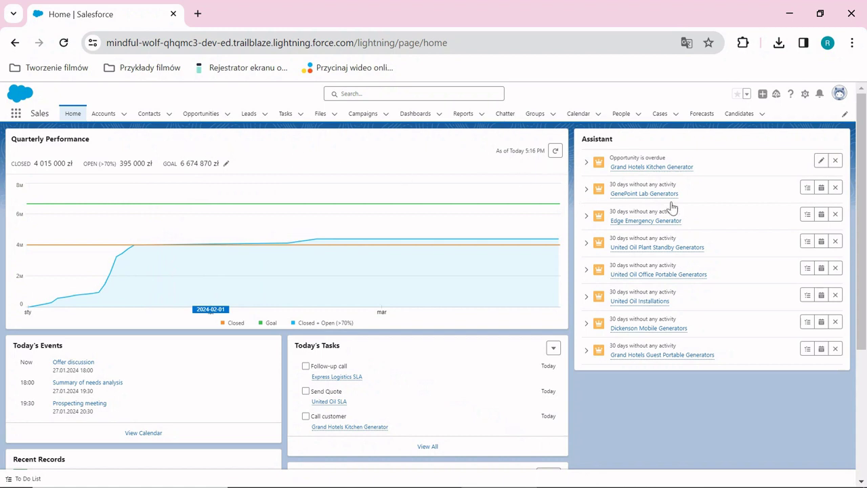
- Open Object Manager in Setup and start a new custom object
{"action": "left_click", "coordinate": [804, 94]}
{"action": "left_click", "coordinate": [752, 119]}
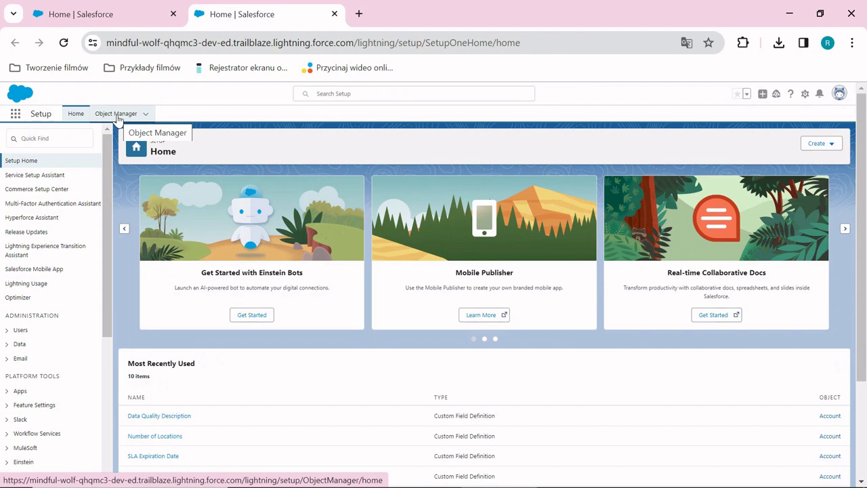
{"action": "left_click", "coordinate": [116, 114]}
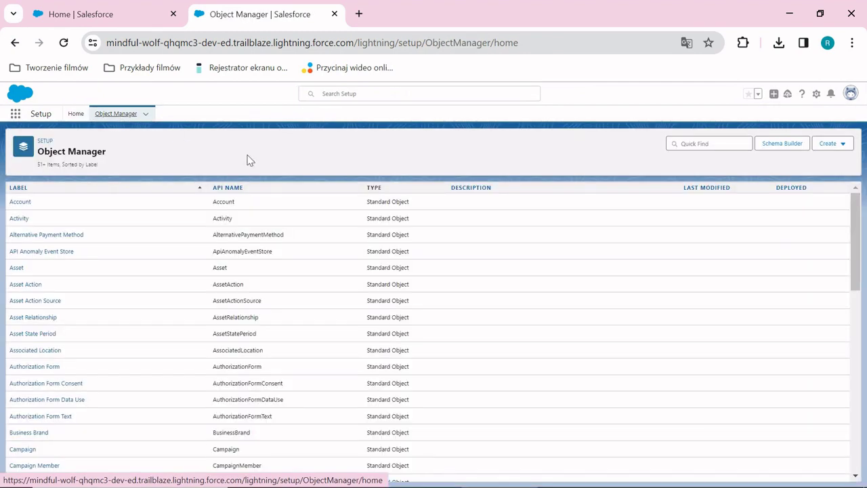
{"action": "left_click", "coordinate": [832, 144]}
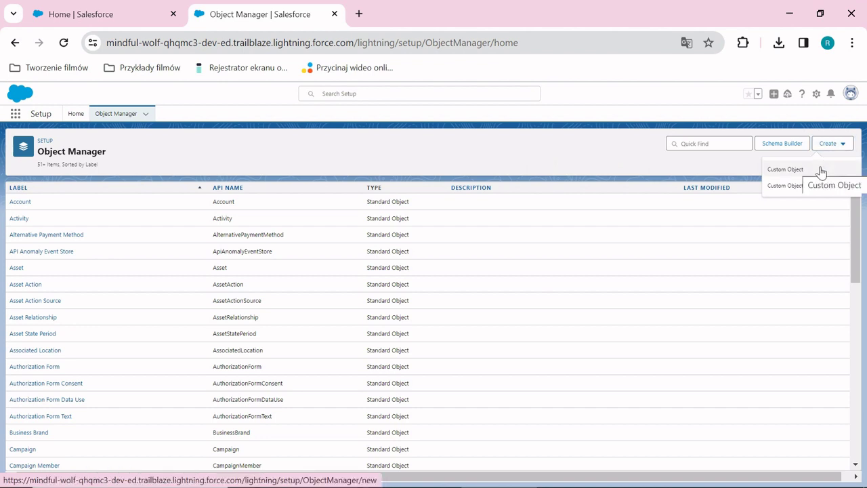
{"action": "left_click", "coordinate": [821, 171]}
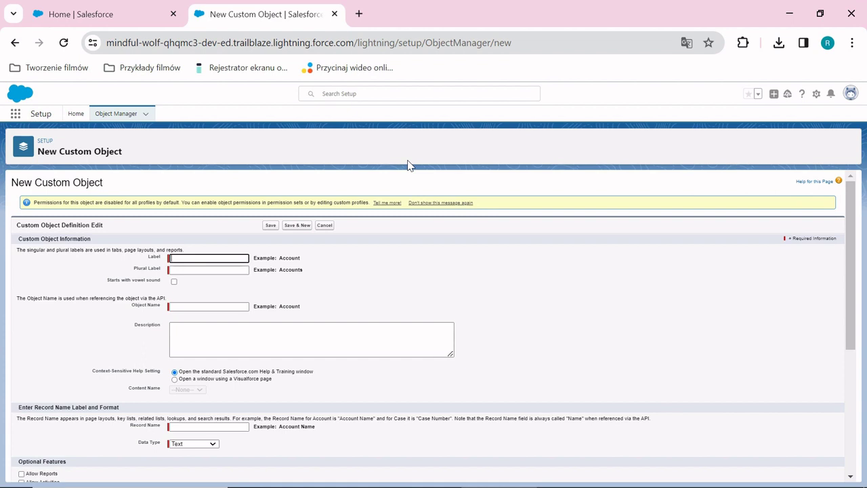
- Set the custom object's label to Candidate and its plural label to Candidates
{"action": "left_click", "coordinate": [212, 257]}
{"action": "left_click", "coordinate": [237, 313]}
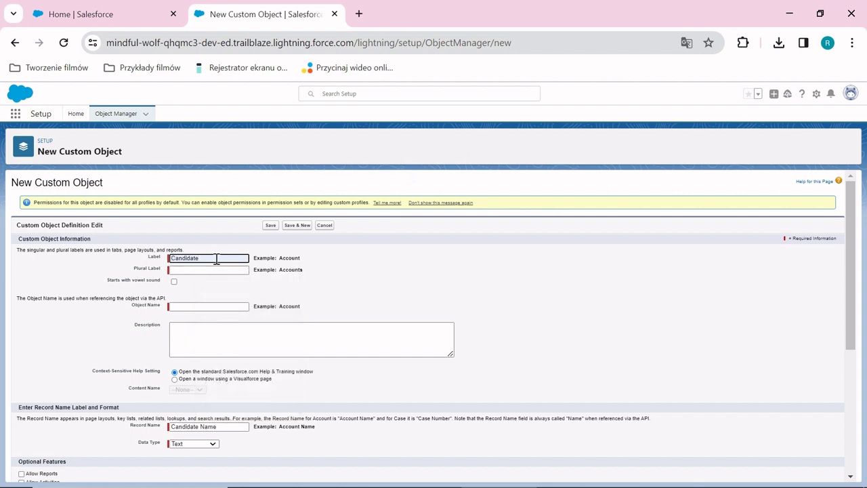
{"action": "left_click", "coordinate": [202, 270]}
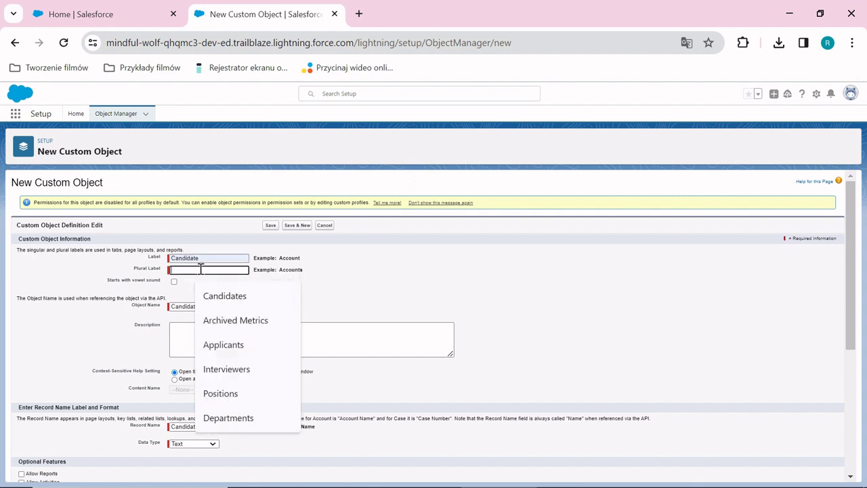
{"action": "left_click", "coordinate": [234, 298]}
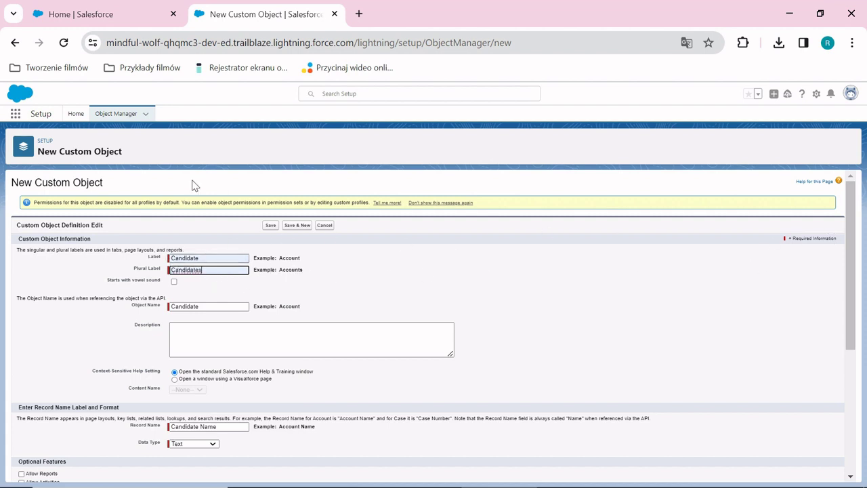
{"action": "left_click", "coordinate": [116, 6]}
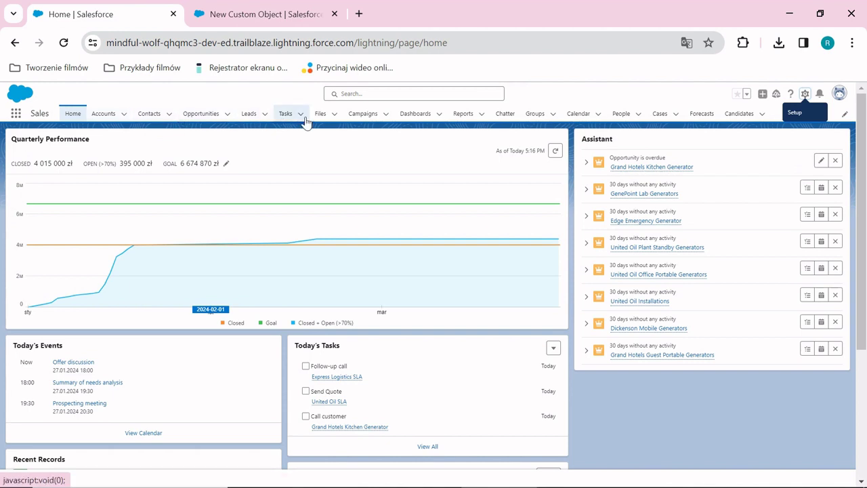
{"action": "left_click", "coordinate": [264, 14]}
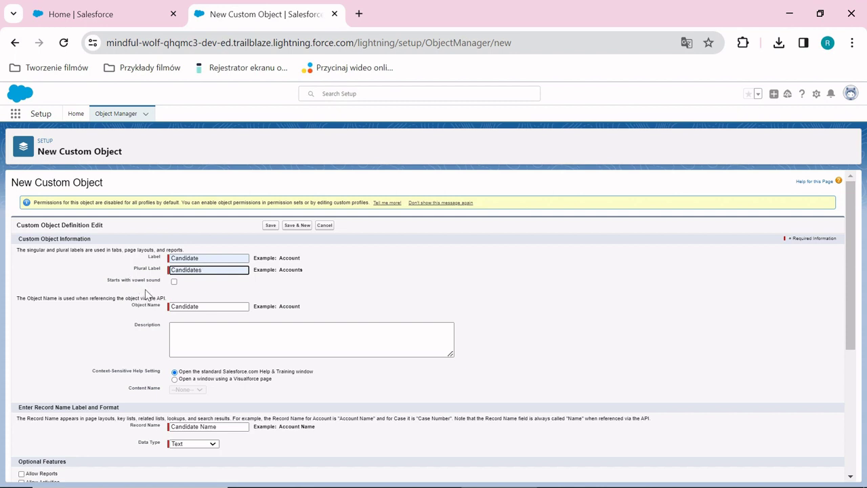
- Allow reports and activities for the Candidate object and save it
{"action": "left_click", "coordinate": [174, 282]}
{"action": "left_click", "coordinate": [174, 282]}
{"action": "left_click_drag", "start_coordinate": [852, 264], "coordinate": [865, 381]}
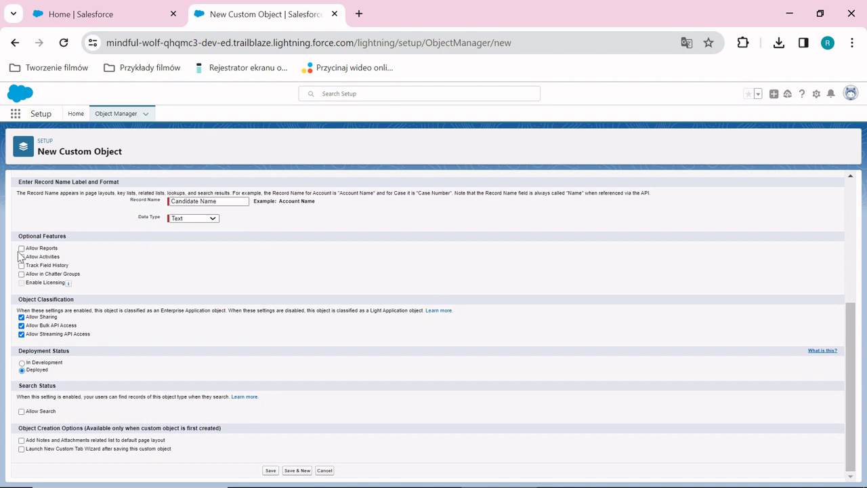
{"action": "left_click", "coordinate": [21, 249]}
{"action": "left_click", "coordinate": [21, 257]}
{"action": "left_click", "coordinate": [271, 472]}
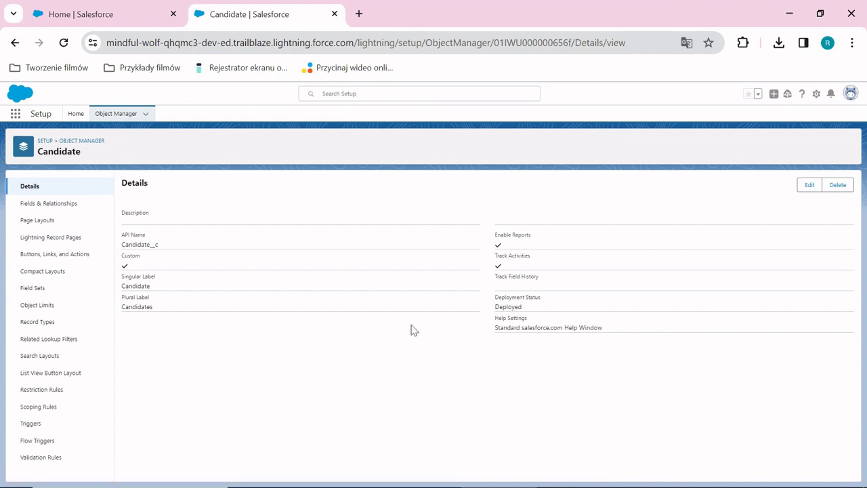
- Examine the Candidate object's fields and relationships, its page layouts, and the Sales app's navigation
{"action": "left_click", "coordinate": [56, 204]}
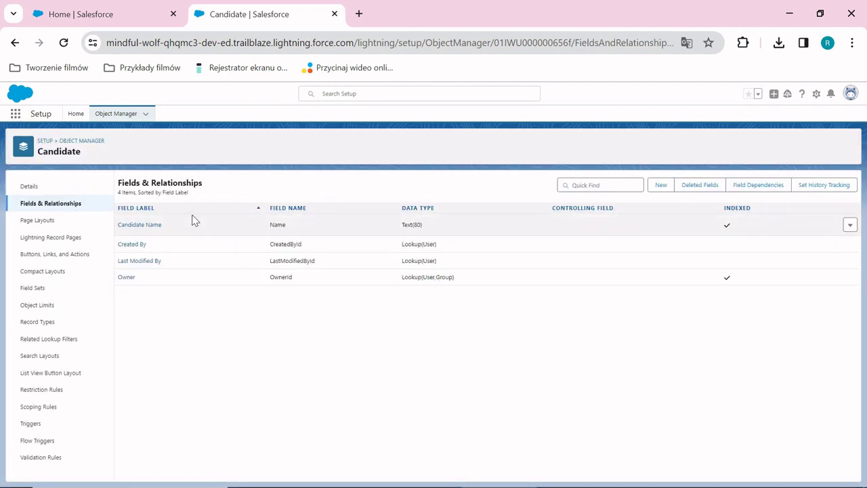
{"action": "left_click", "coordinate": [37, 221]}
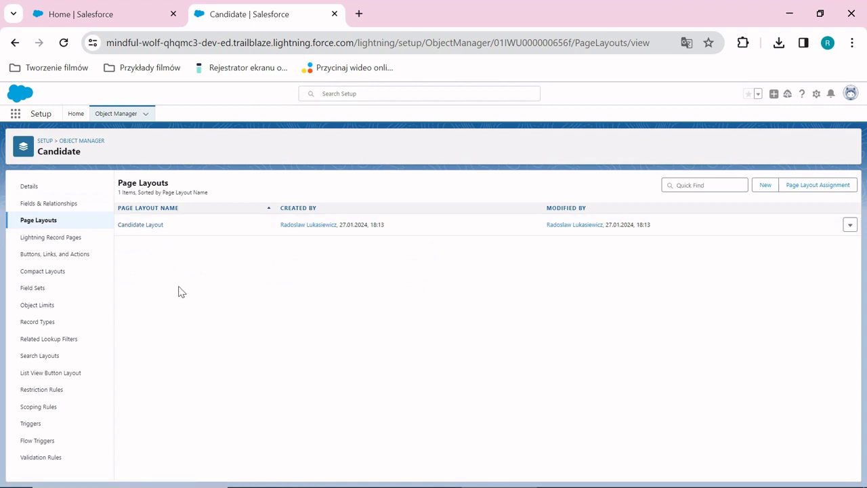
{"action": "left_click", "coordinate": [90, 11]}
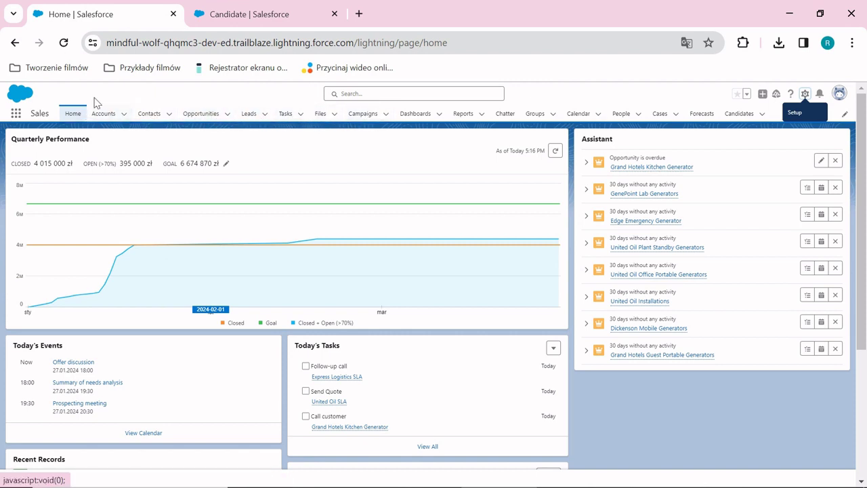
{"action": "left_click", "coordinate": [247, 16]}
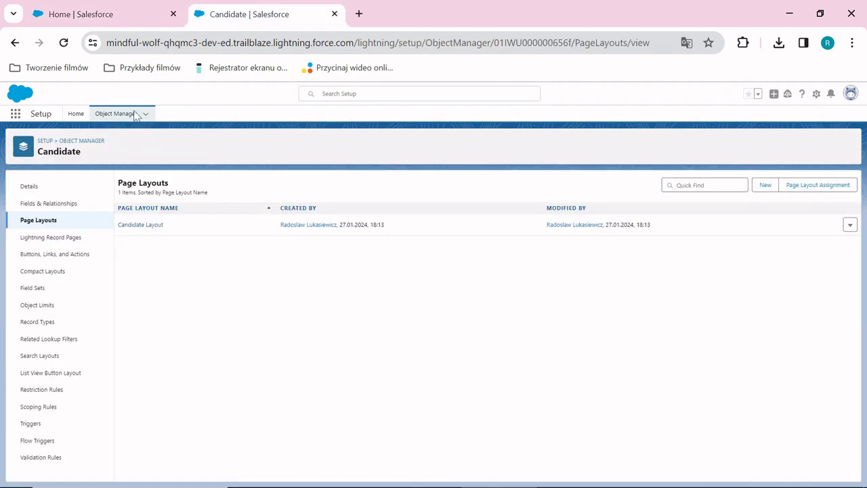
- Find the Tabs page in Setup by searching for "tab" and start a new custom object tab
{"action": "left_click", "coordinate": [76, 115]}
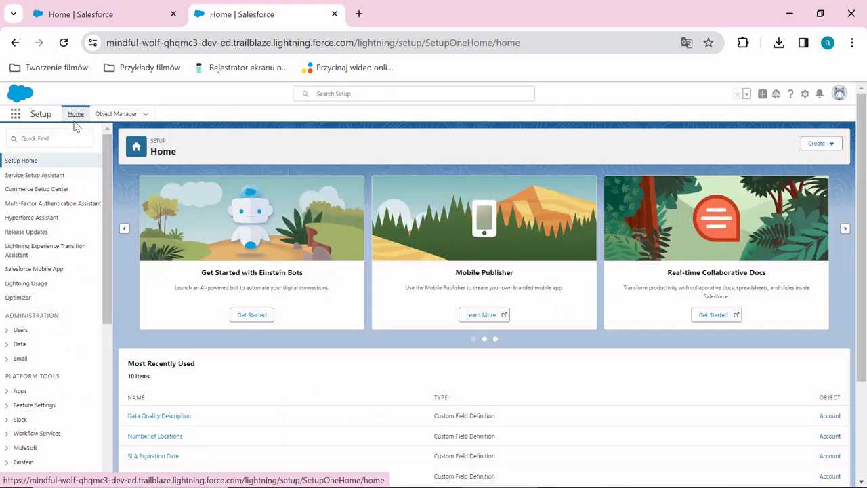
{"action": "left_click", "coordinate": [92, 19]}
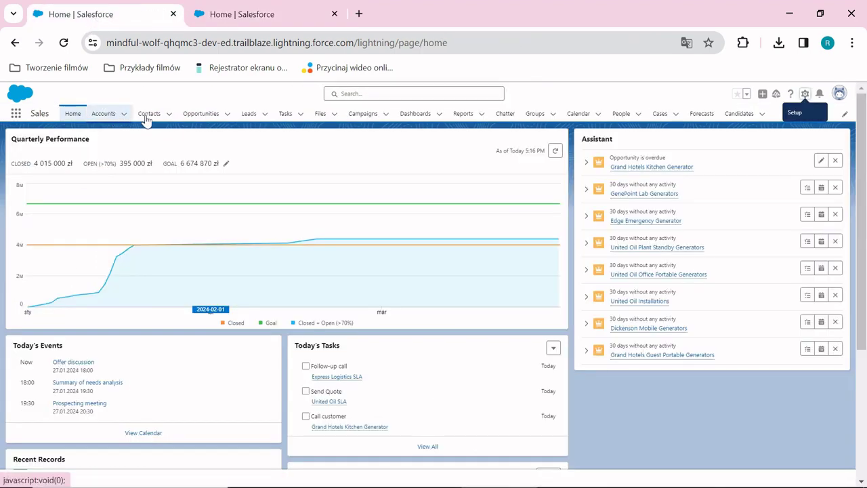
{"action": "left_click", "coordinate": [230, 14]}
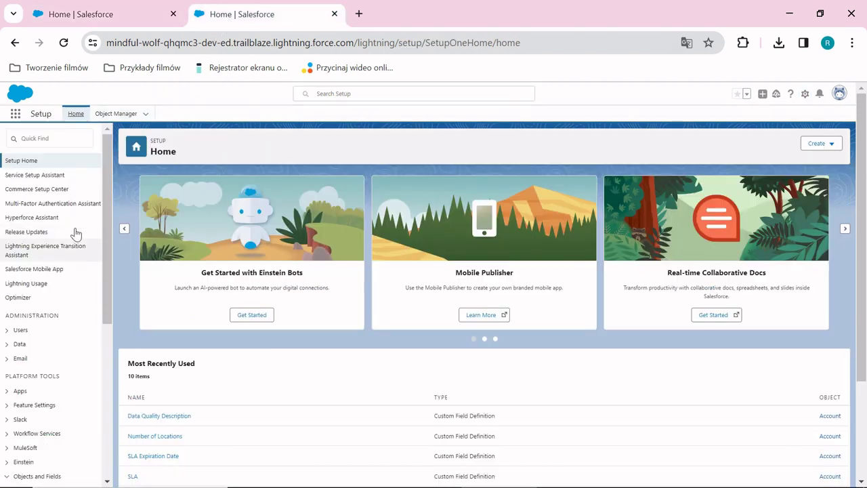
{"action": "left_click", "coordinate": [60, 139]}
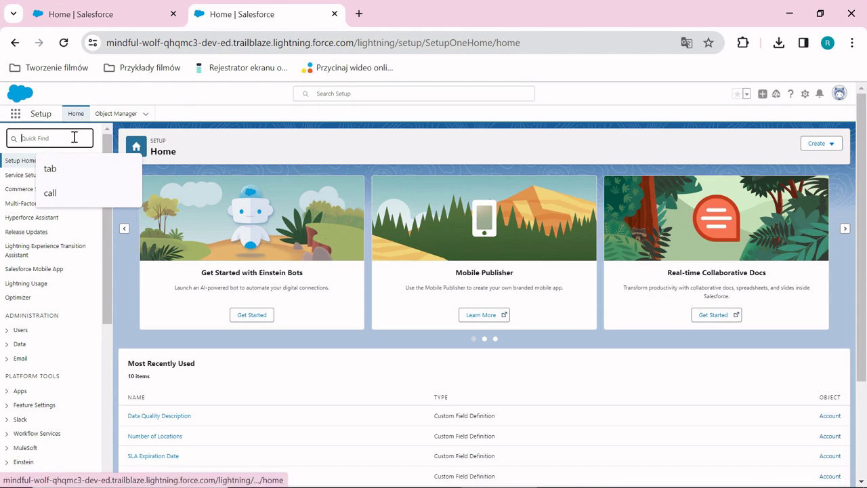
{"action": "left_click", "coordinate": [52, 169]}
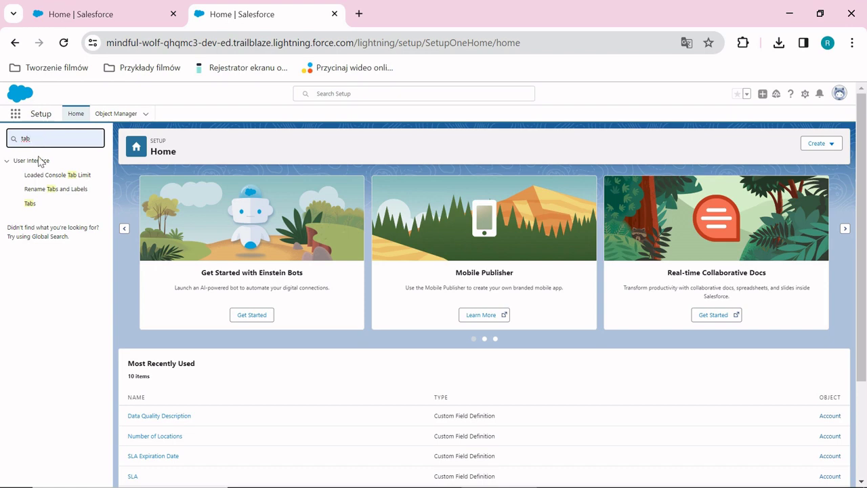
{"action": "left_click", "coordinate": [30, 206]}
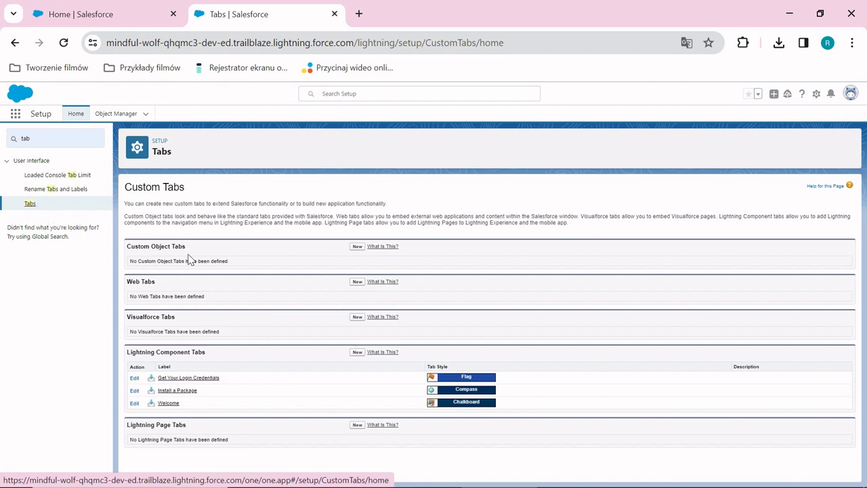
{"action": "left_click", "coordinate": [363, 248]}
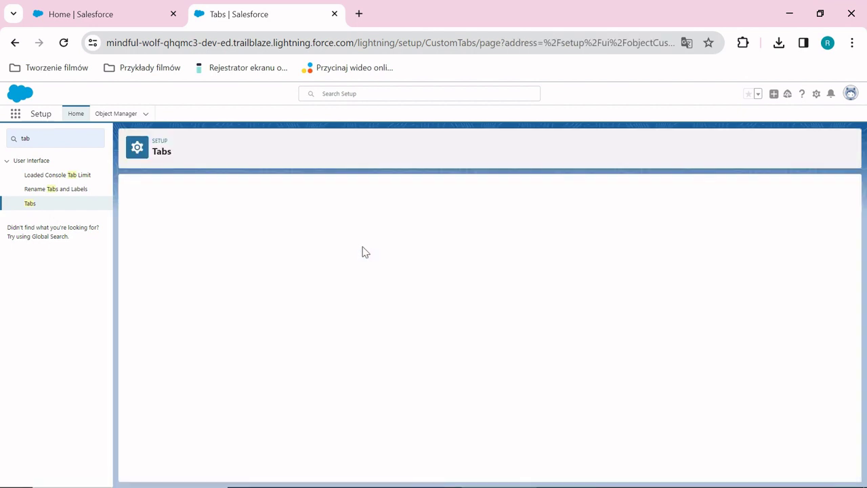
- Choose the Candidate object for the new tab, give it the Desk tab style, and continue to the profile settings
{"action": "left_click", "coordinate": [297, 260]}
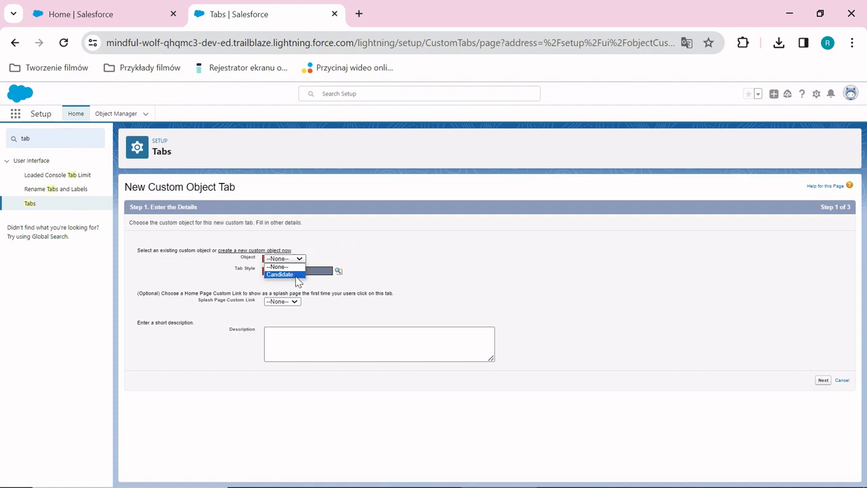
{"action": "left_click", "coordinate": [297, 275]}
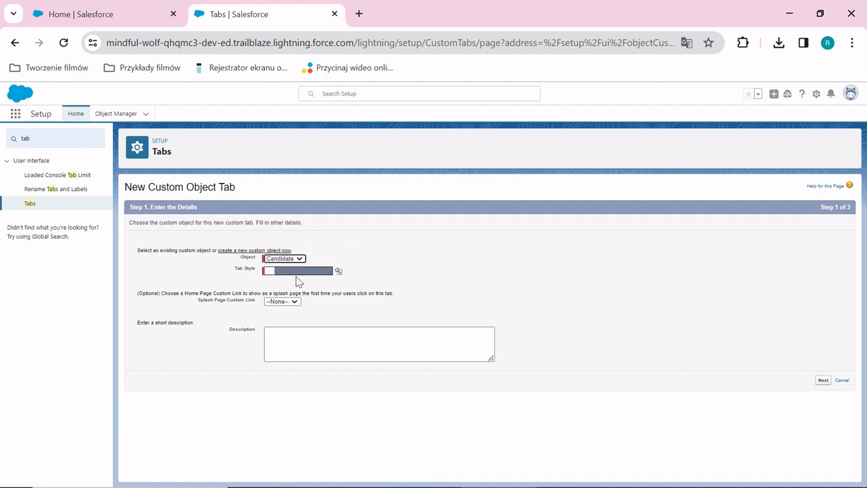
{"action": "left_click", "coordinate": [339, 271]}
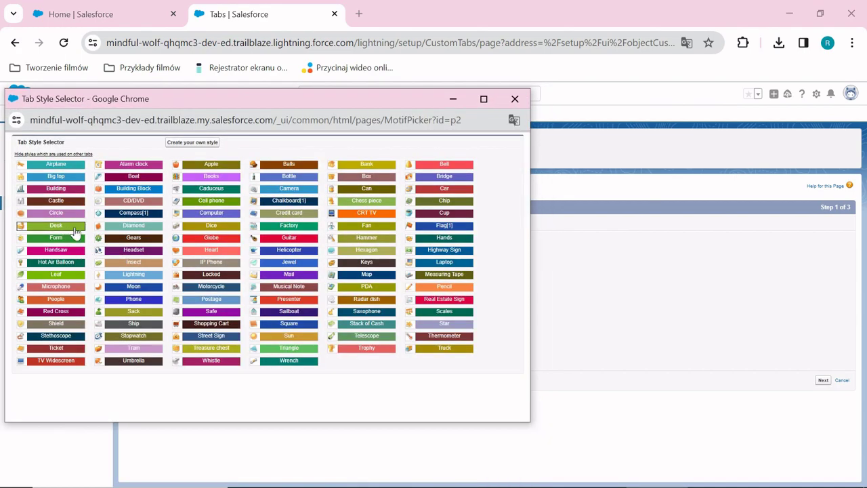
{"action": "left_click", "coordinate": [66, 226]}
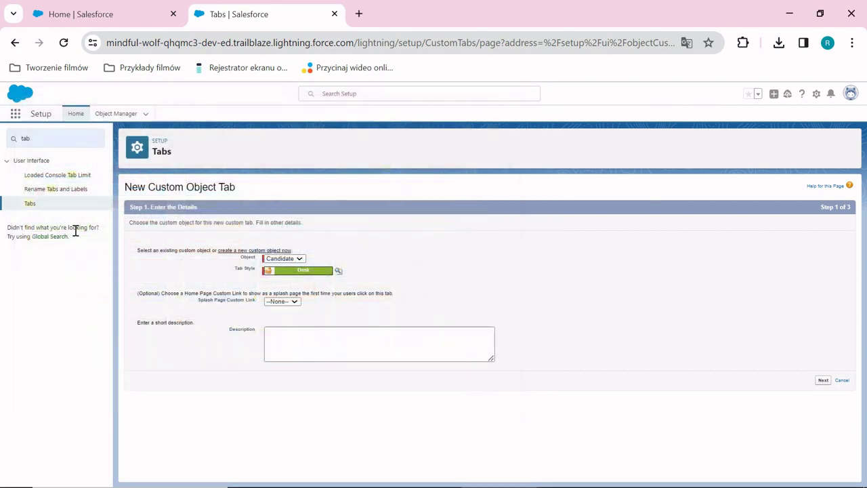
{"action": "left_click", "coordinate": [824, 380]}
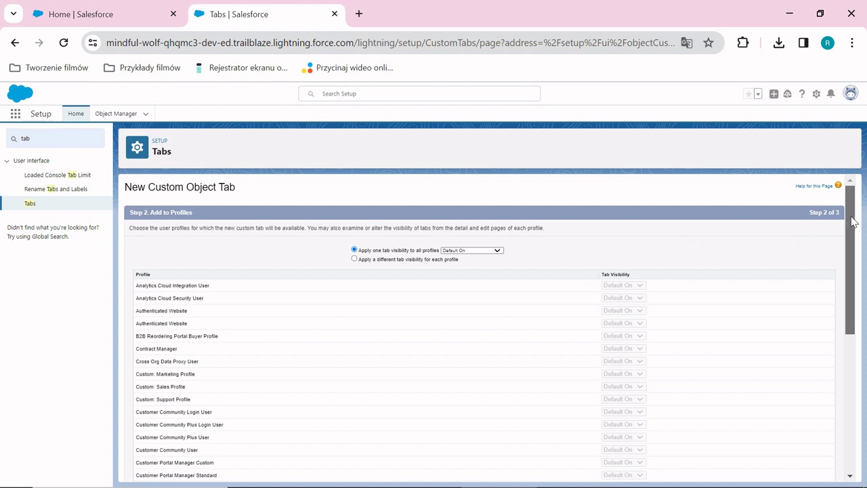
- Accept Default On visibility for all profiles, keep the tab included in all custom apps, and save it
{"action": "left_click_drag", "start_coordinate": [853, 225], "coordinate": [860, 408]}
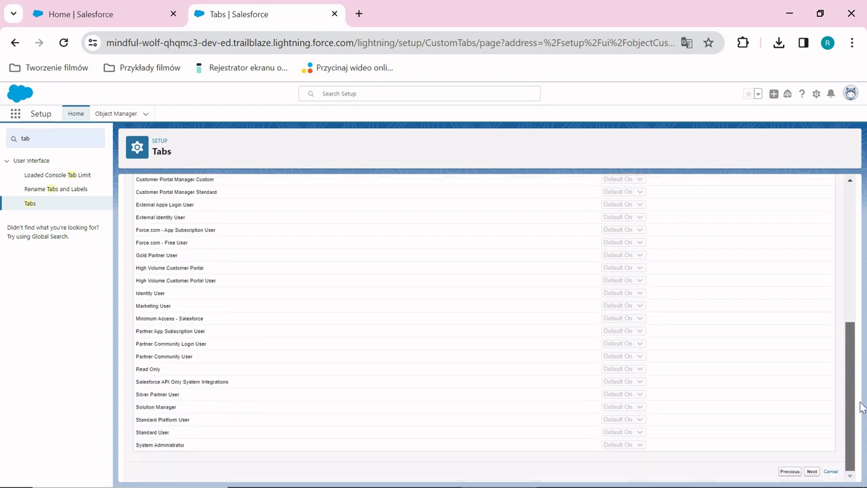
{"action": "left_click", "coordinate": [812, 470]}
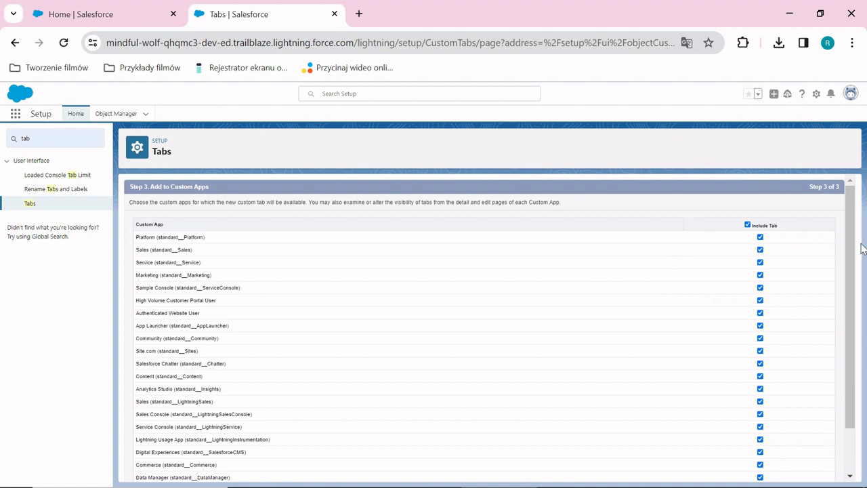
{"action": "scroll", "coordinate": [855, 238], "scroll_direction": "down", "scroll_amount": 2}
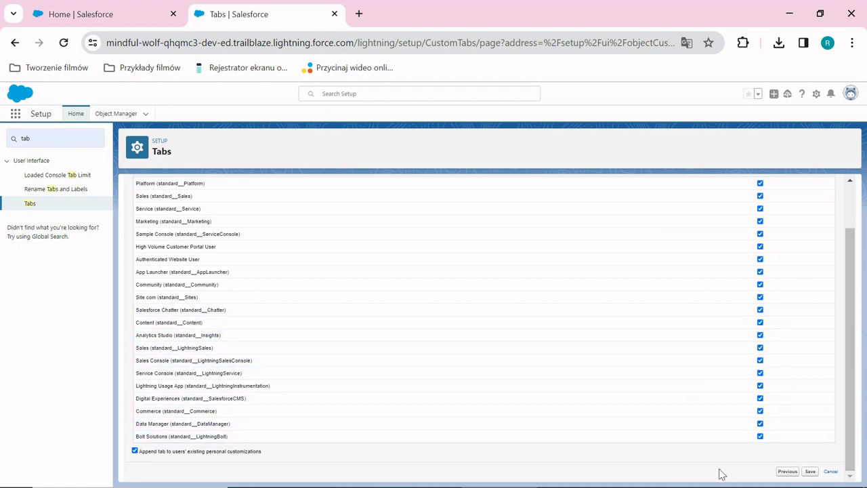
{"action": "left_click", "coordinate": [810, 471]}
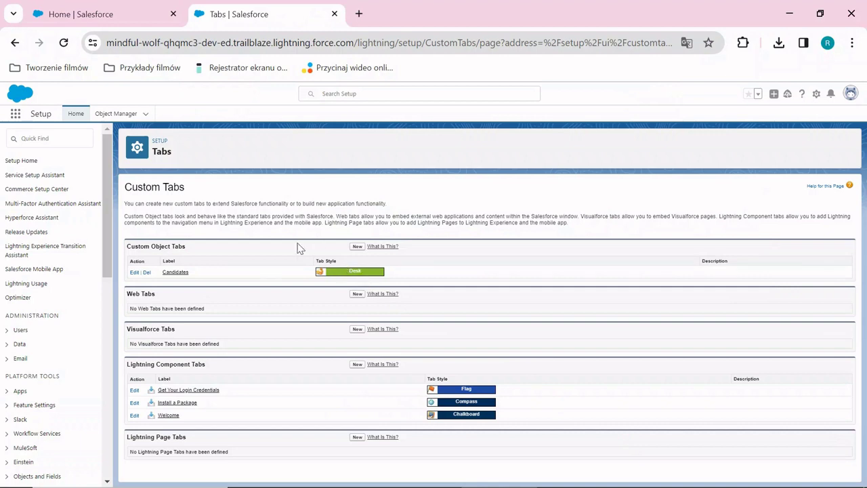
- Find Candidates through the App Launcher, open its list, and check the blank New Candidate form without saving a record
{"action": "left_click", "coordinate": [15, 114]}
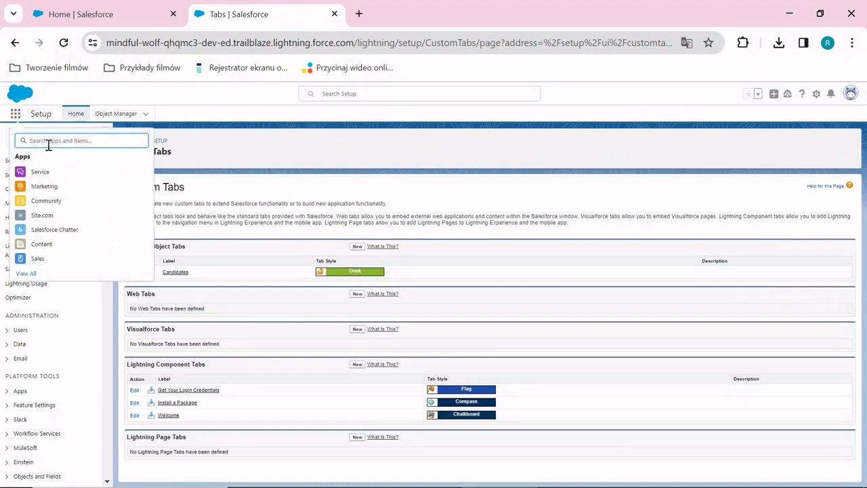
{"action": "type", "text": "Cand"}
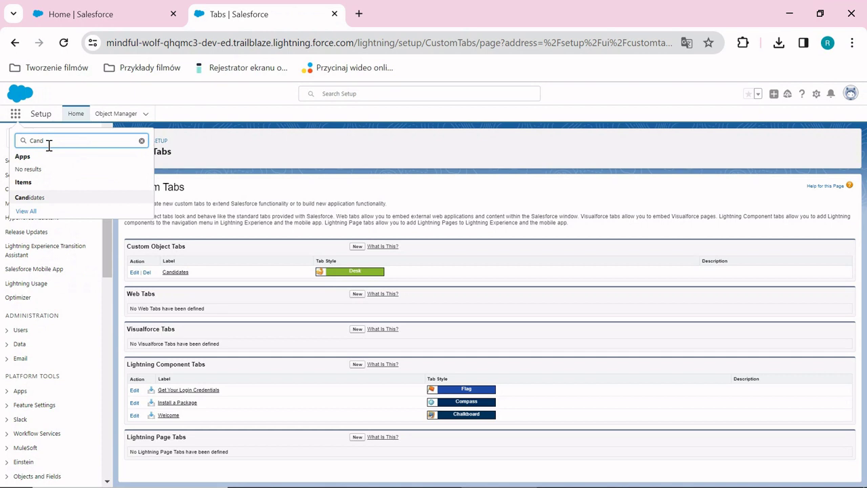
{"action": "left_click", "coordinate": [54, 201]}
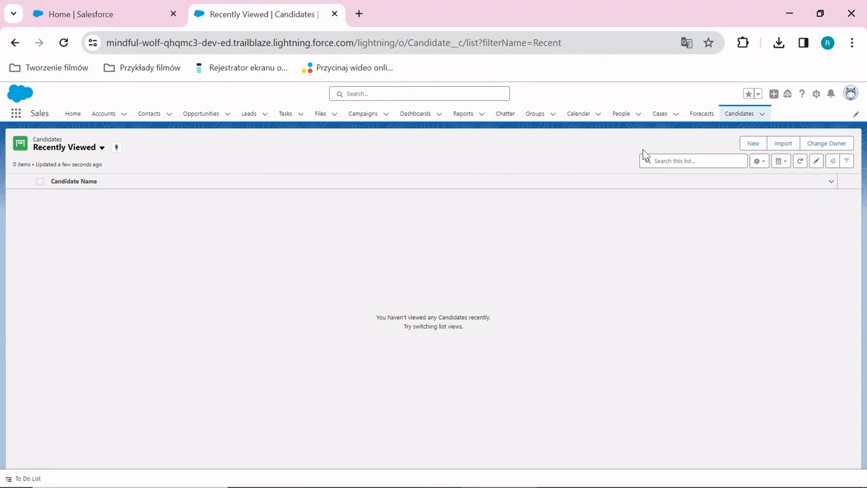
{"action": "left_click", "coordinate": [755, 144]}
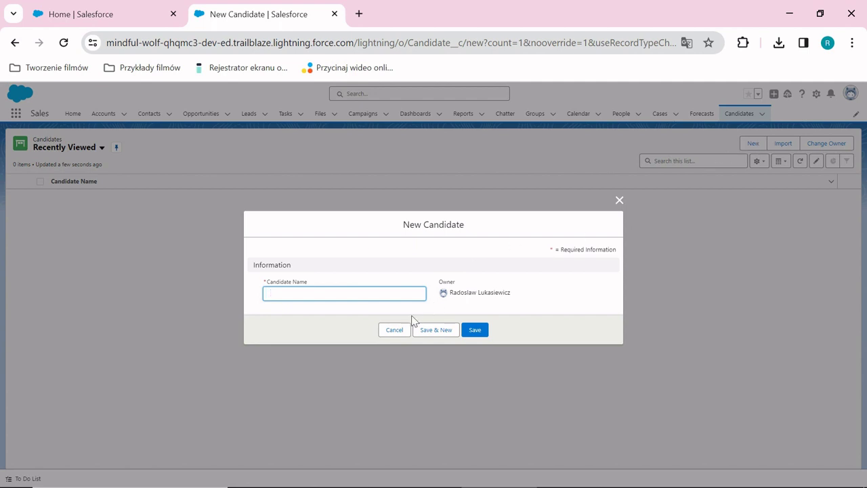
{"action": "left_click", "coordinate": [394, 329]}
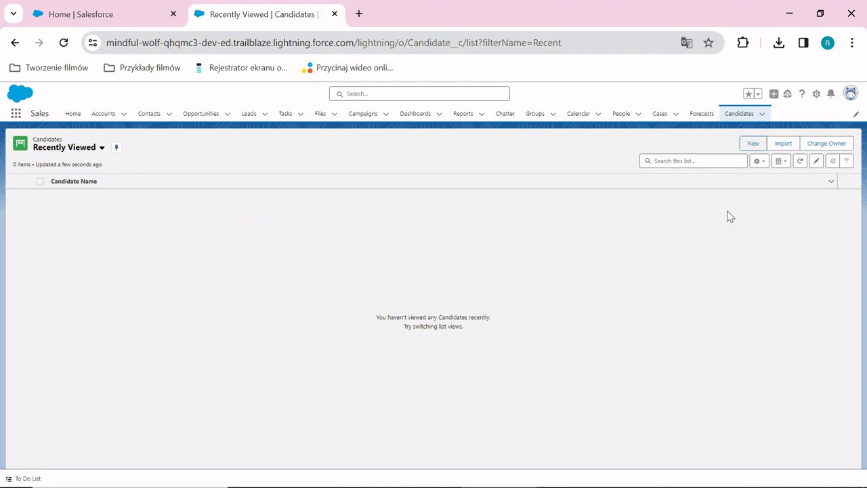
- Return to Setup and open the Candidate object's Fields & Relationships in Object Manager
{"action": "left_click", "coordinate": [817, 93]}
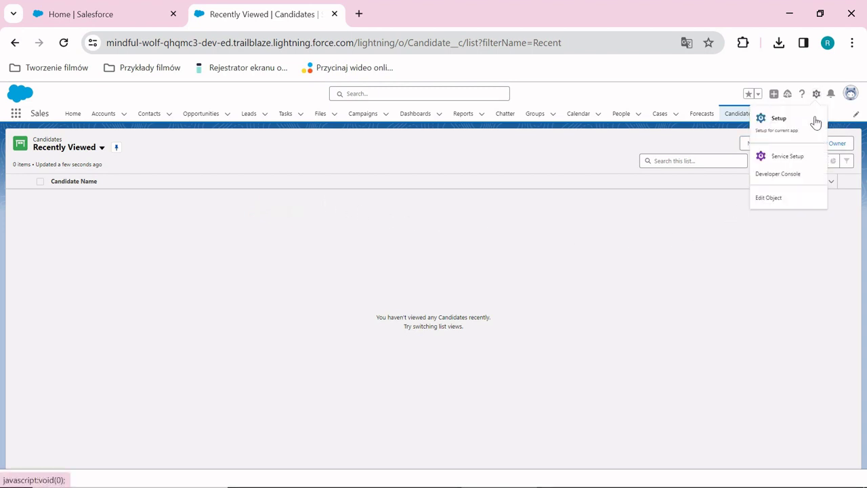
{"action": "left_click", "coordinate": [816, 121]}
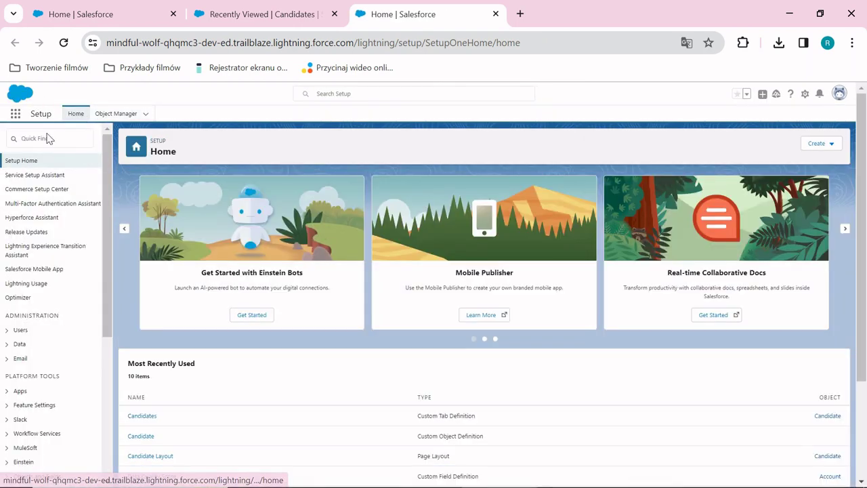
{"action": "left_click", "coordinate": [116, 113]}
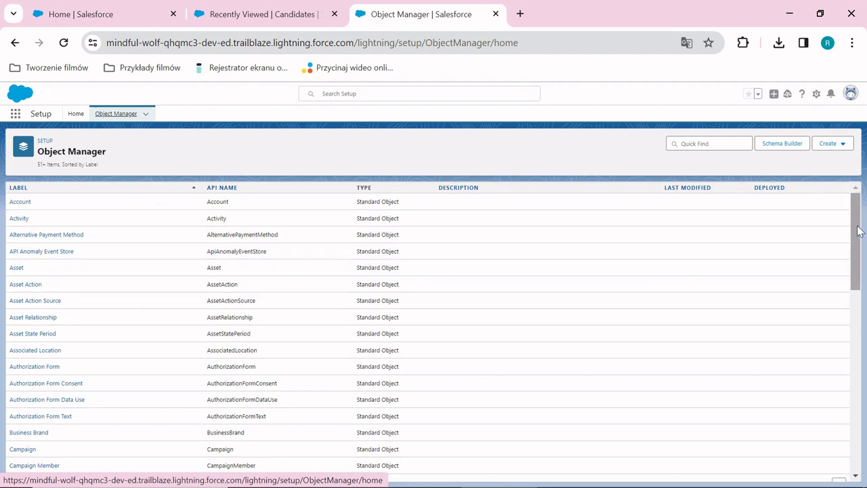
{"action": "left_click_drag", "start_coordinate": [857, 234], "coordinate": [859, 274]}
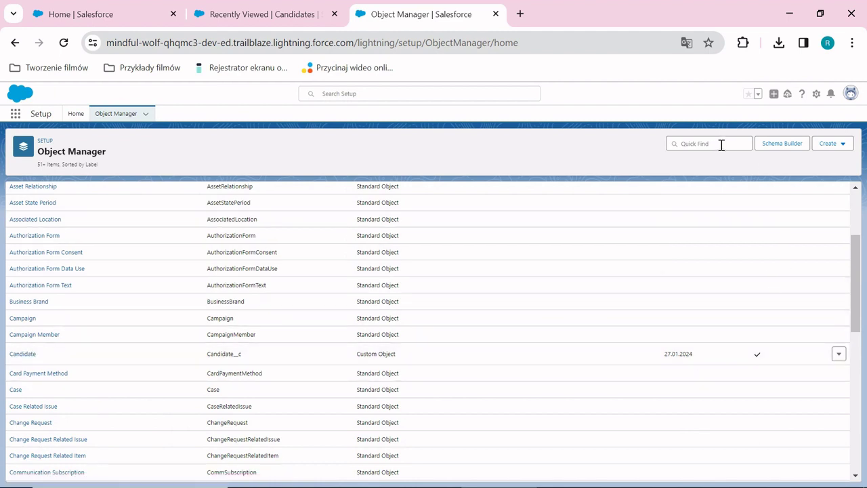
{"action": "left_click", "coordinate": [27, 355]}
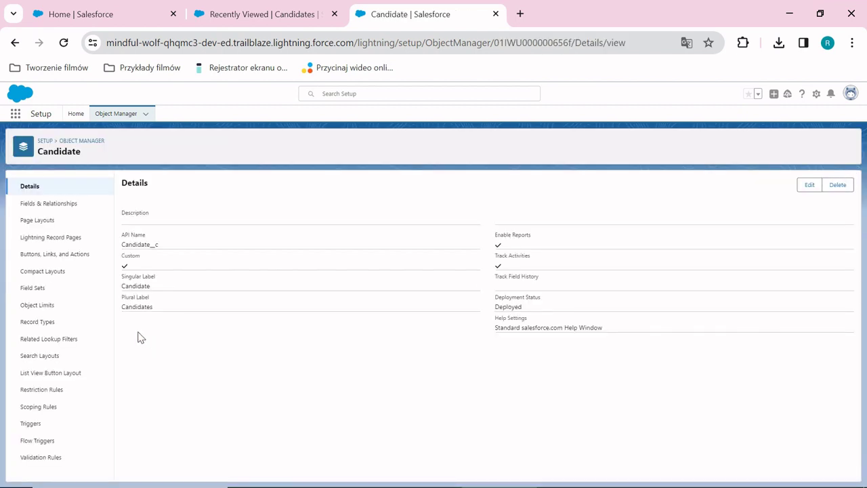
{"action": "left_click", "coordinate": [46, 208]}
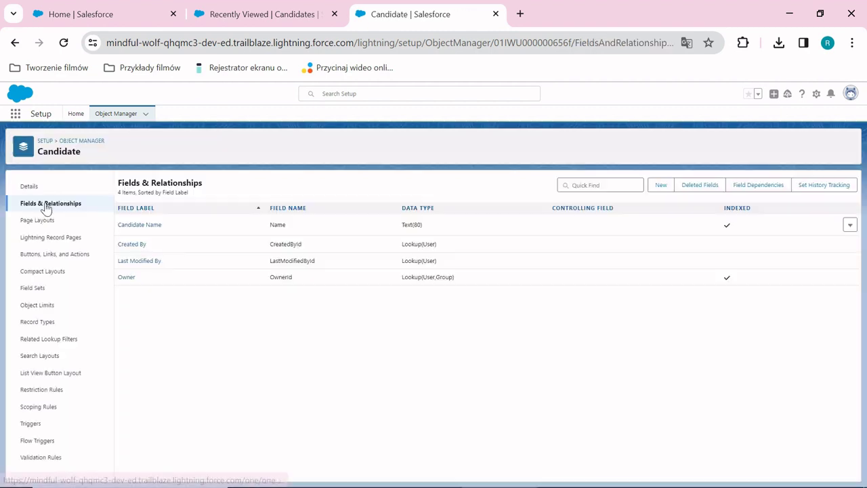
- Start a new custom field on the Candidate object with the Text data type
{"action": "left_click", "coordinate": [662, 187]}
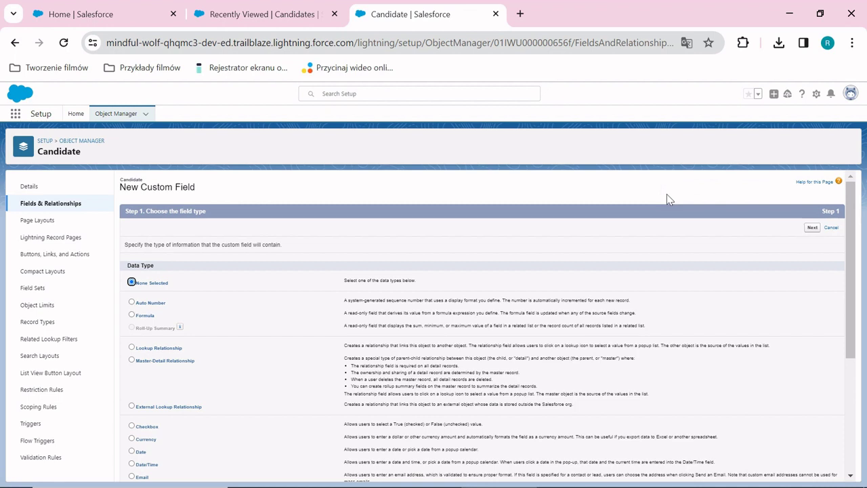
{"action": "left_click_drag", "start_coordinate": [851, 237], "coordinate": [860, 334]}
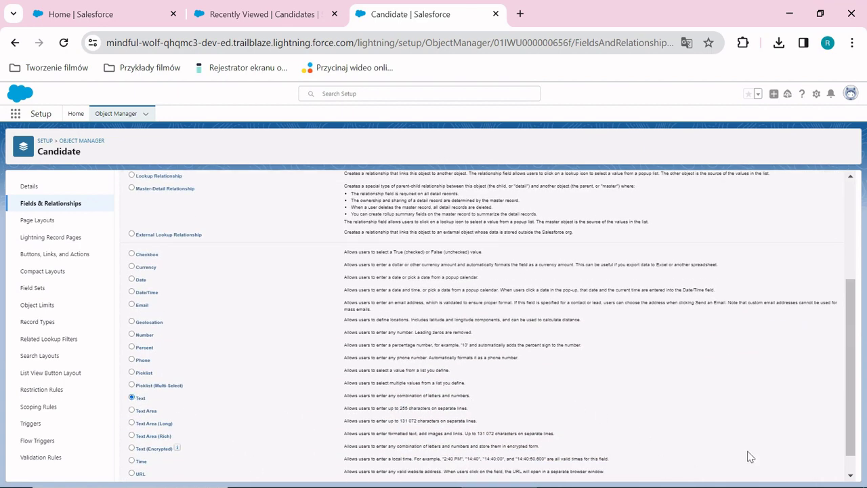
{"action": "scroll", "coordinate": [852, 387], "scroll_direction": "down", "scroll_amount": 1}
{"action": "left_click", "coordinate": [813, 471]}
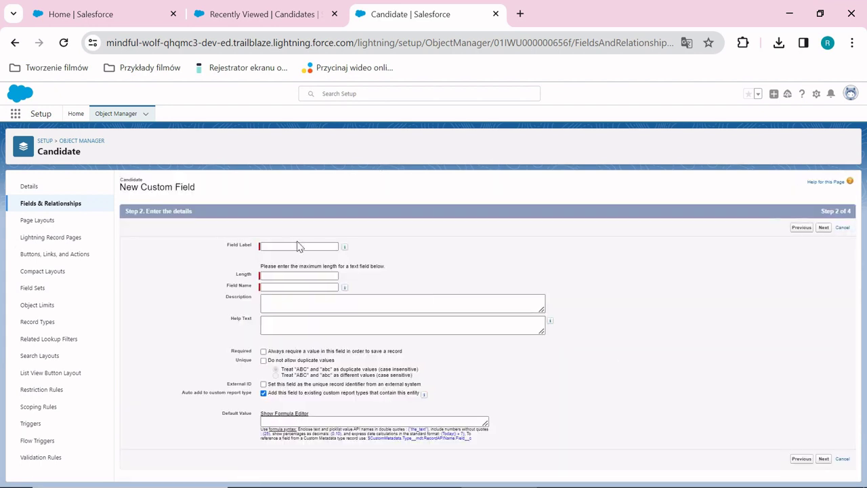
- Label the text field First Name with length 18, make it required, and continue to field-level security
{"action": "left_click", "coordinate": [298, 245]}
{"action": "left_click", "coordinate": [331, 276]}
{"action": "left_click", "coordinate": [302, 276]}
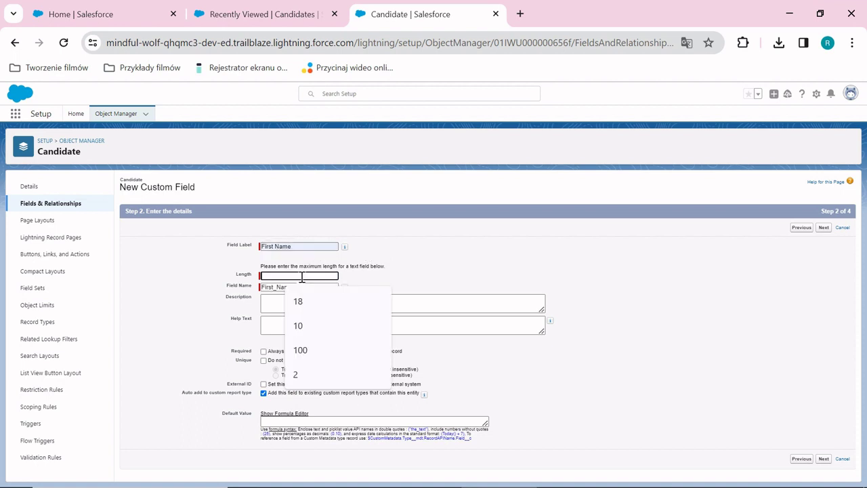
{"action": "left_click", "coordinate": [288, 287]}
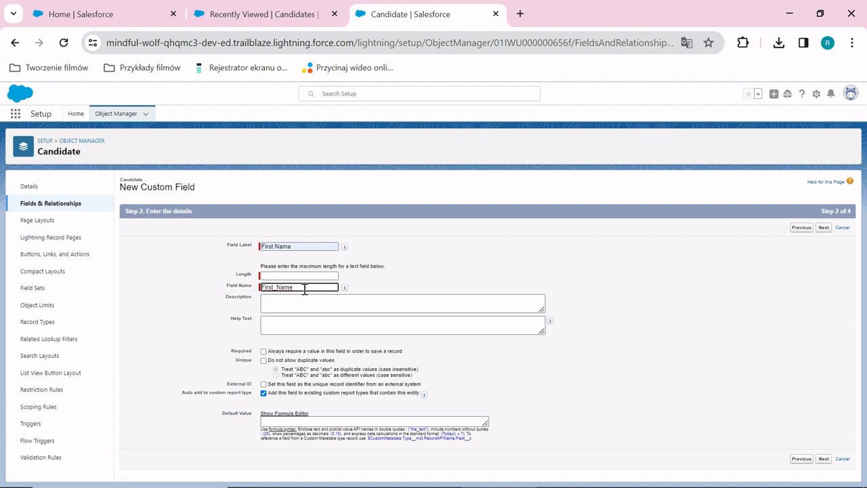
{"action": "left_click", "coordinate": [301, 276]}
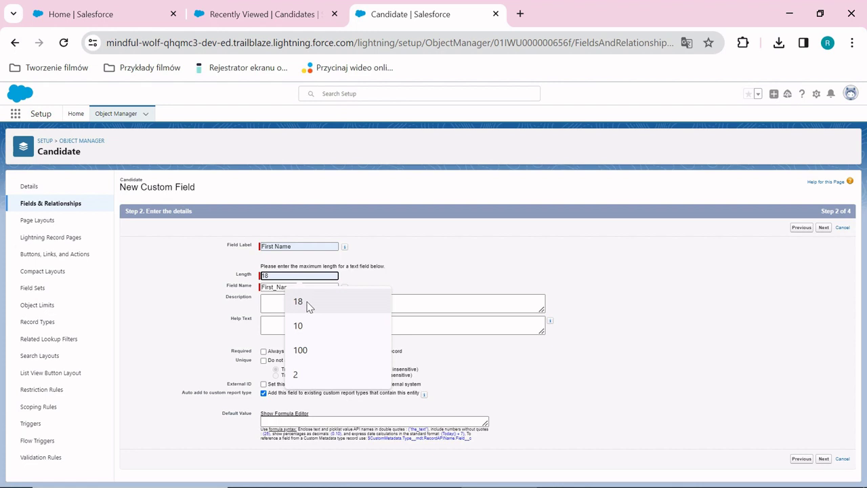
{"action": "left_click", "coordinate": [308, 307]}
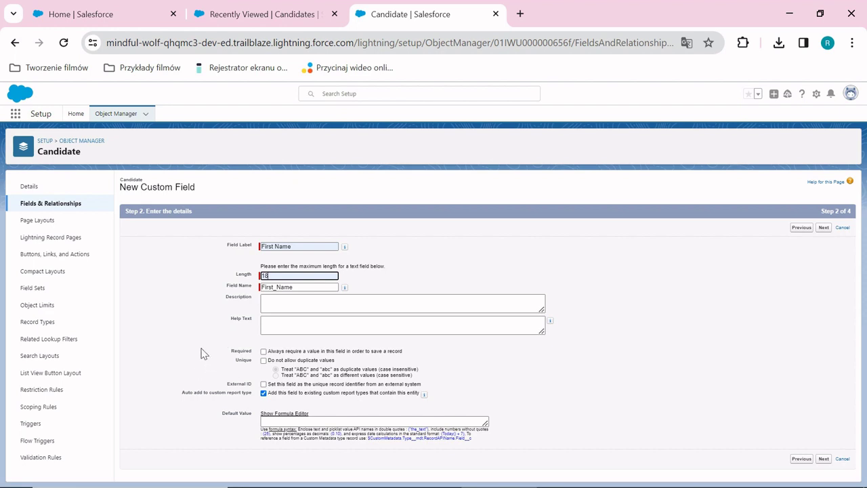
{"action": "left_click", "coordinate": [264, 352]}
{"action": "left_click", "coordinate": [824, 459]}
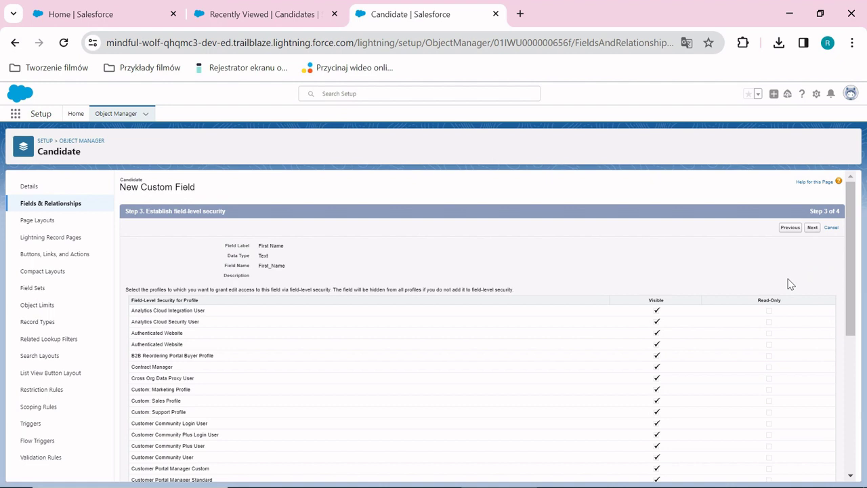
- Save the First Name field with the default security and Candidate Layout, and start another custom field with the Text data type
{"action": "left_click", "coordinate": [812, 230]}
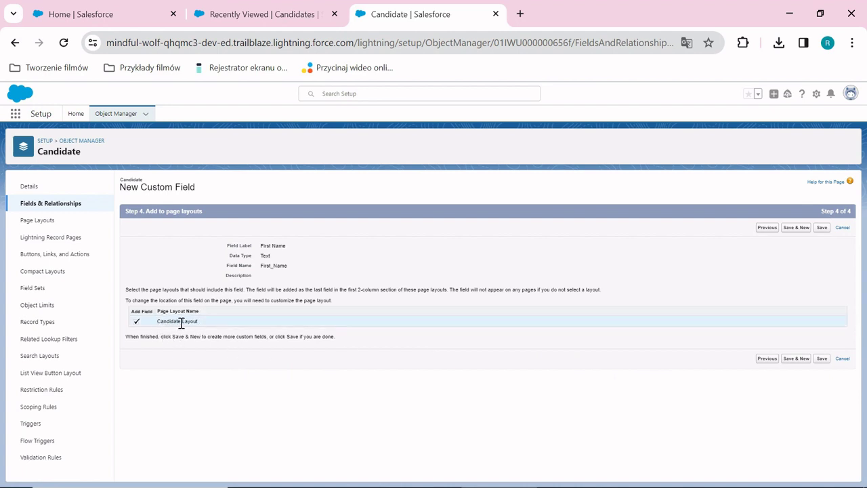
{"action": "left_click", "coordinate": [798, 359]}
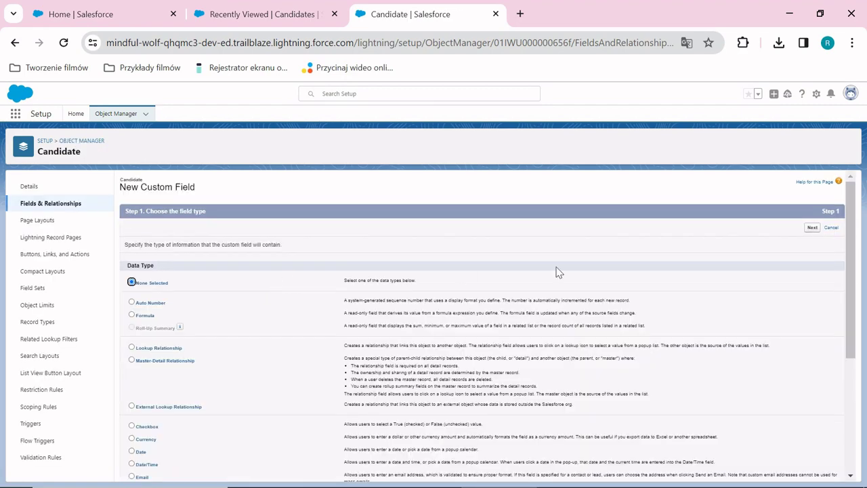
{"action": "left_click_drag", "start_coordinate": [851, 204], "coordinate": [856, 323]}
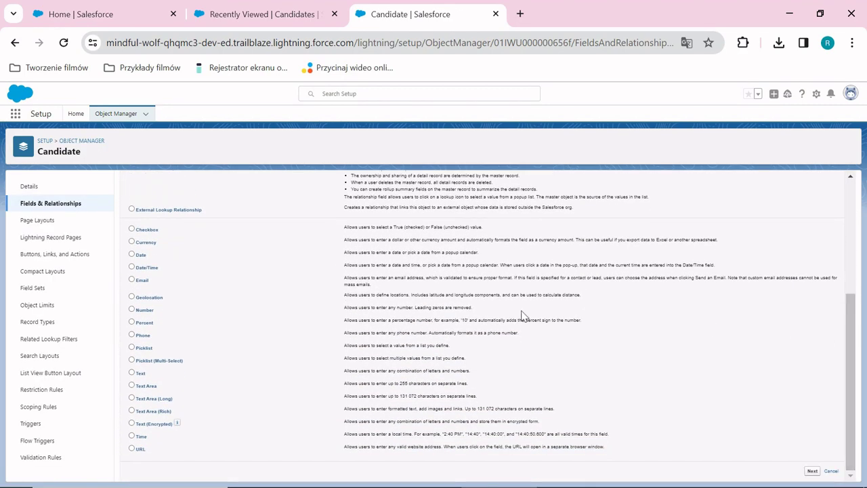
{"action": "left_click", "coordinate": [132, 375]}
{"action": "left_click", "coordinate": [812, 470]}
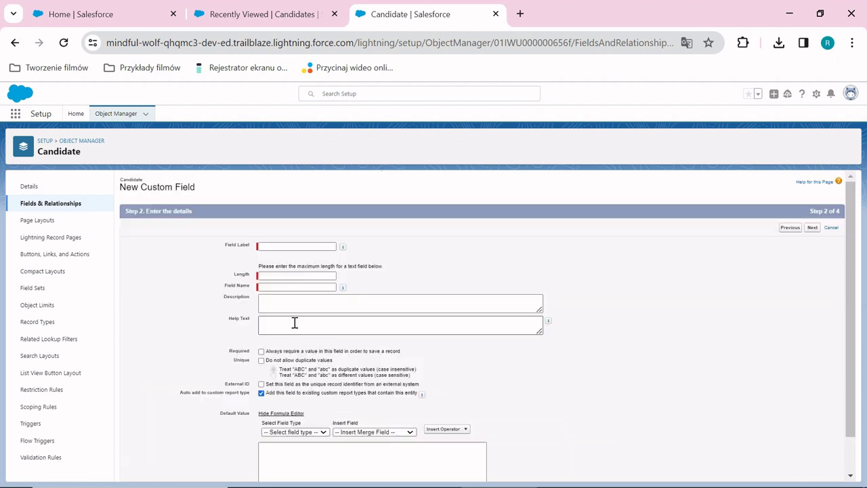
- Label the text field Last Name with length 18, make it required, and continue to field-level security
{"action": "left_click", "coordinate": [285, 248]}
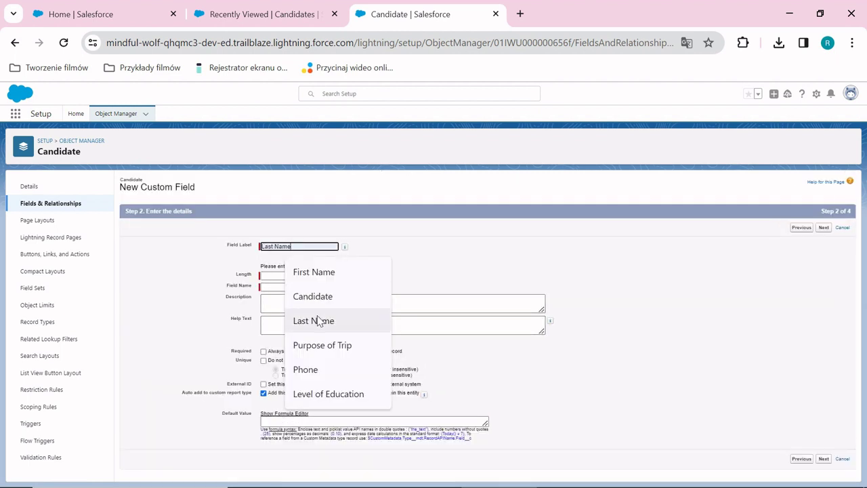
{"action": "left_click", "coordinate": [317, 321]}
{"action": "left_click", "coordinate": [302, 275]}
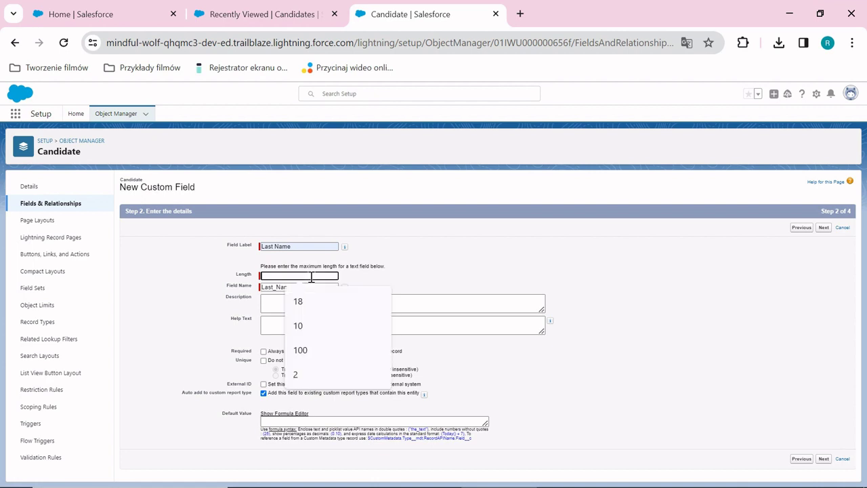
{"action": "type", "text": "1"}
{"action": "left_click", "coordinate": [298, 301]}
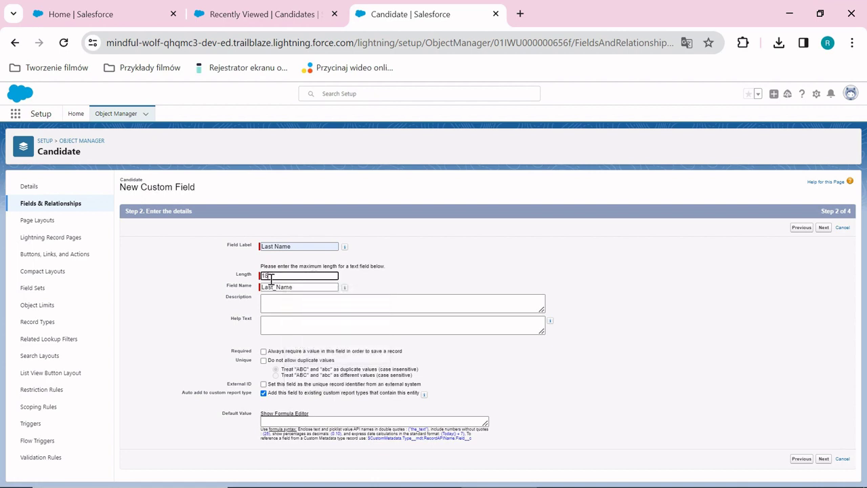
{"action": "left_click", "coordinate": [264, 351]}
{"action": "left_click", "coordinate": [824, 459]}
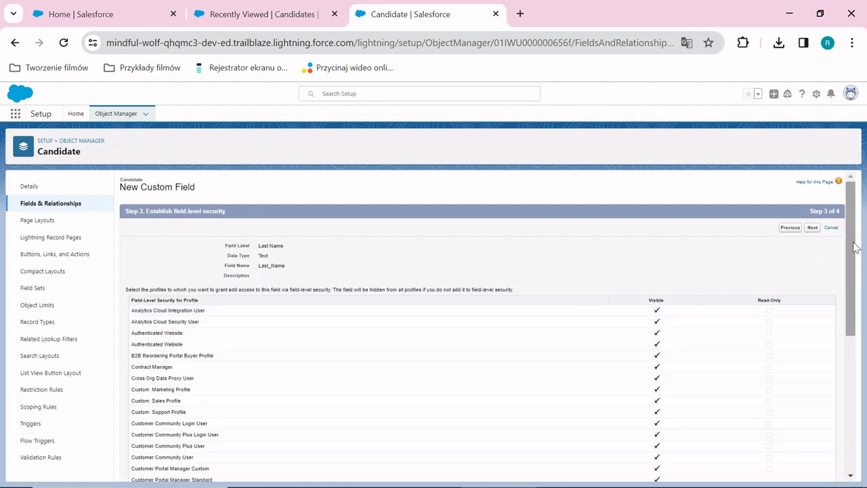
- Save the Last Name field with the default security and page layout, and start another custom field with the Phone data type
{"action": "left_click", "coordinate": [812, 229]}
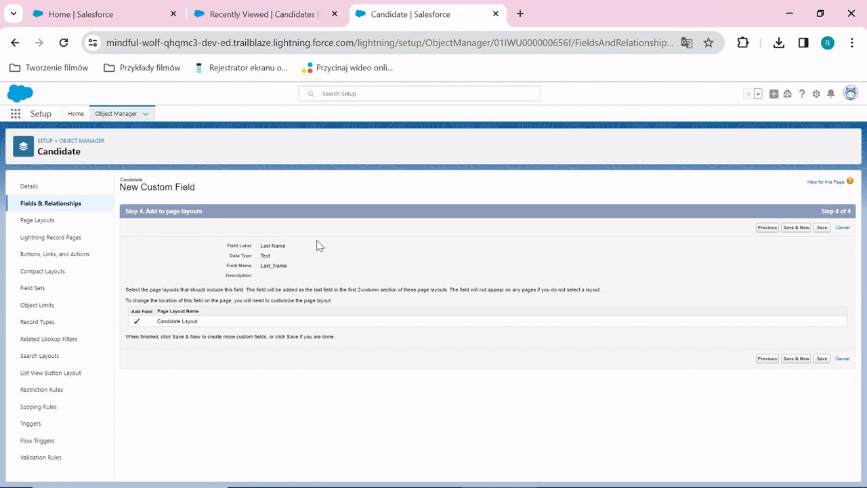
{"action": "left_click", "coordinate": [796, 359]}
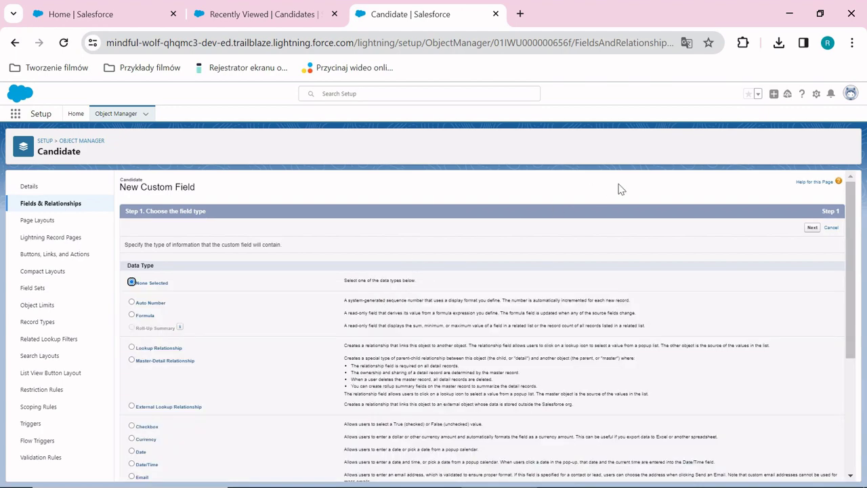
{"action": "left_click_drag", "start_coordinate": [852, 248], "coordinate": [858, 378]}
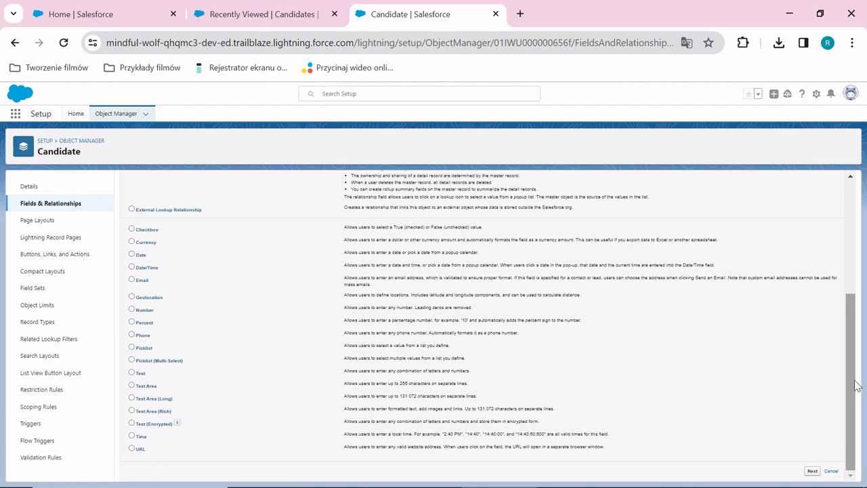
{"action": "left_click", "coordinate": [813, 470]}
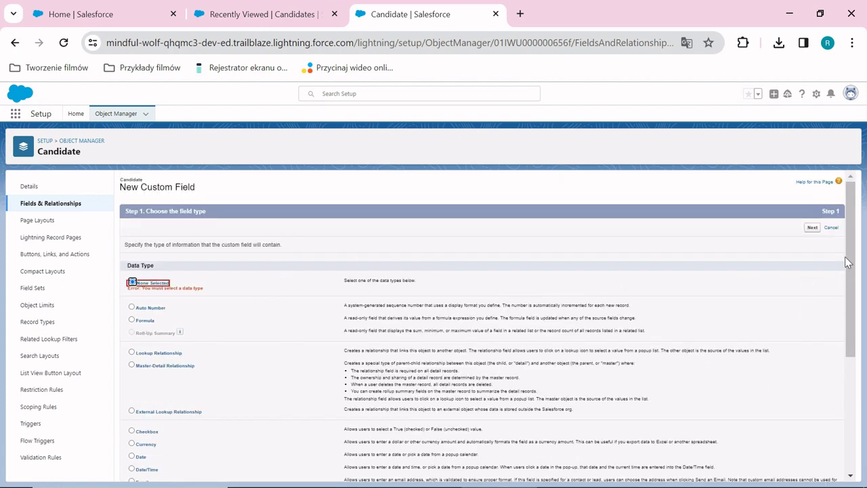
{"action": "scroll", "coordinate": [847, 265], "scroll_direction": "down", "scroll_amount": 3}
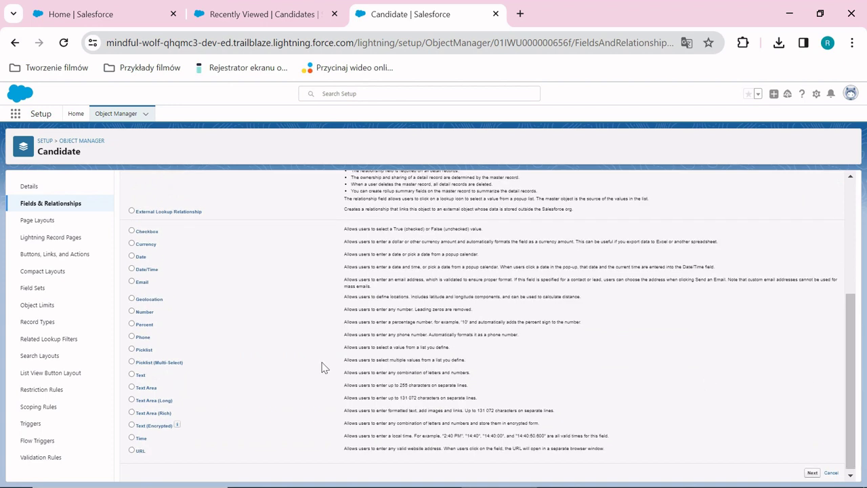
{"action": "left_click", "coordinate": [132, 337]}
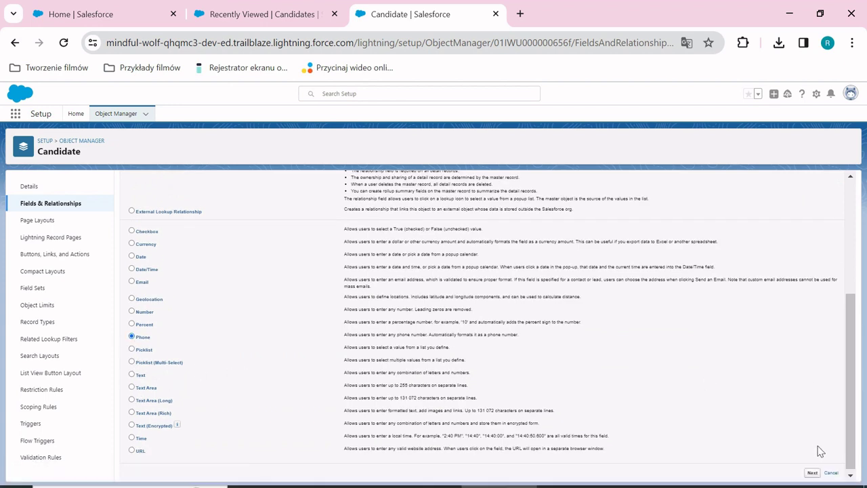
{"action": "left_click", "coordinate": [813, 472]}
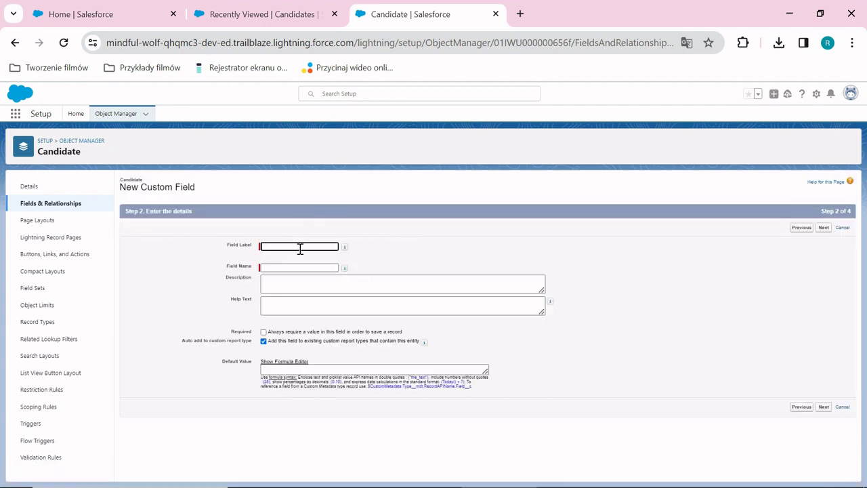
- Label the phone field Phone, make it required, and continue to field-level security
{"action": "left_click", "coordinate": [295, 245]}
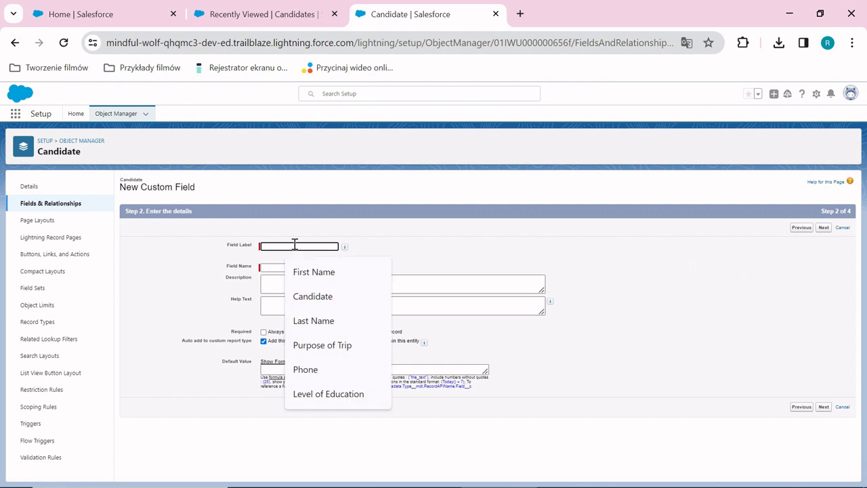
{"action": "left_click", "coordinate": [305, 370]}
{"action": "left_click", "coordinate": [316, 268]}
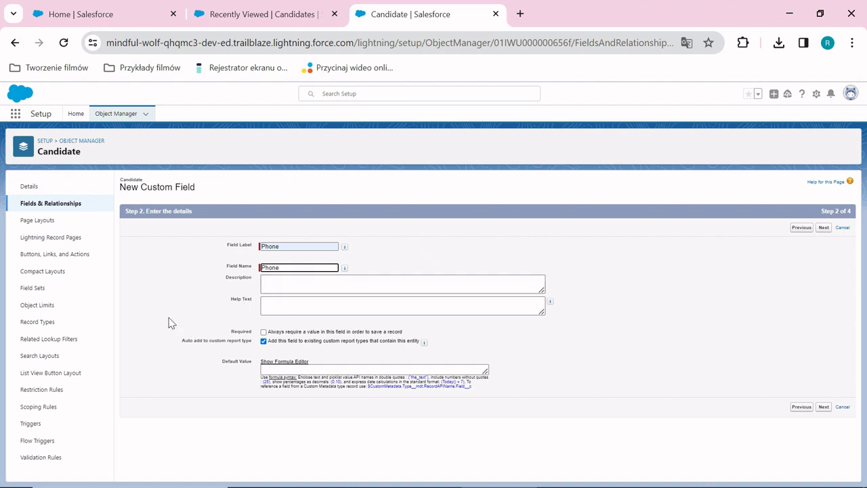
{"action": "left_click", "coordinate": [264, 332]}
{"action": "left_click", "coordinate": [824, 407]}
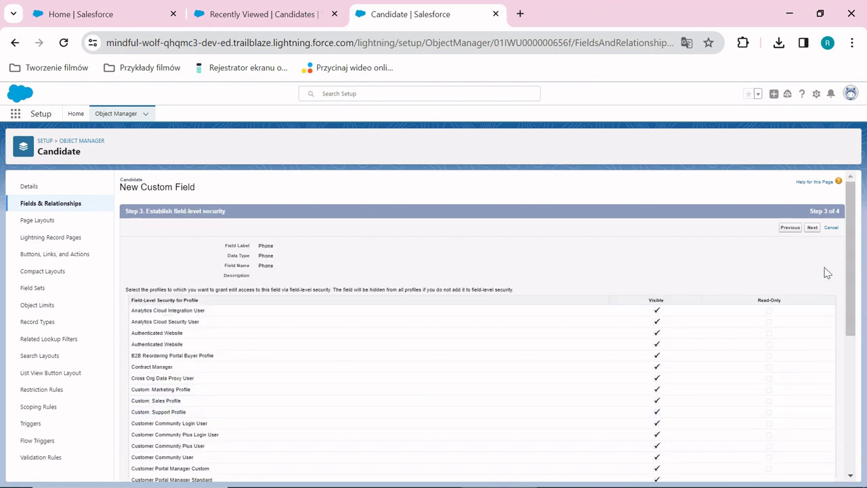
- Save the Phone field with the default security and page layout, and start another custom field with the Picklist data type
{"action": "left_click", "coordinate": [812, 228]}
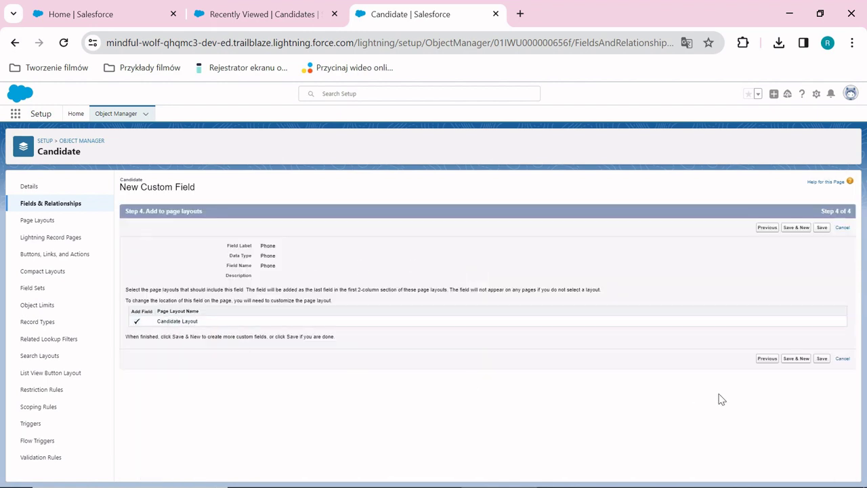
{"action": "left_click", "coordinate": [796, 359]}
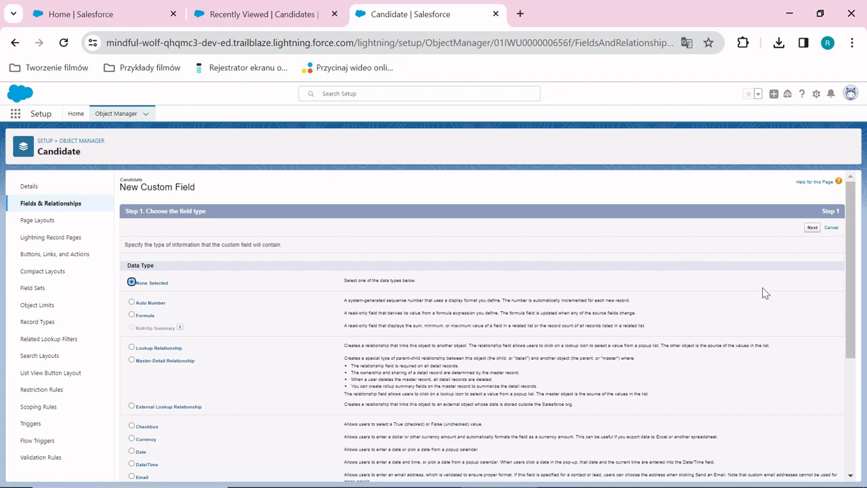
{"action": "left_click_drag", "start_coordinate": [850, 274], "coordinate": [866, 386]}
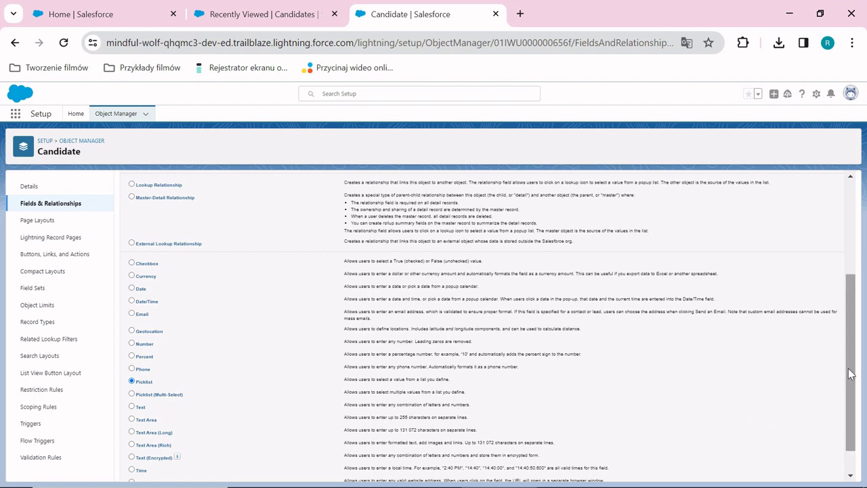
{"action": "scroll", "coordinate": [846, 382], "scroll_direction": "down", "scroll_amount": 1}
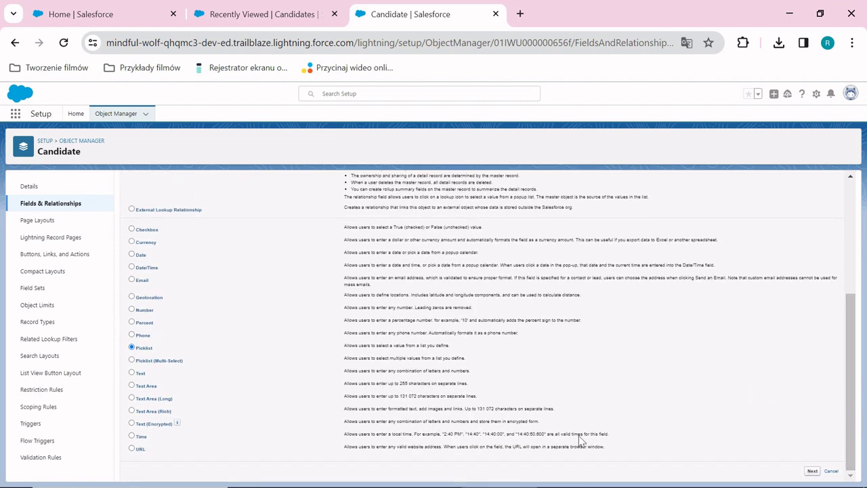
{"action": "left_click", "coordinate": [813, 473]}
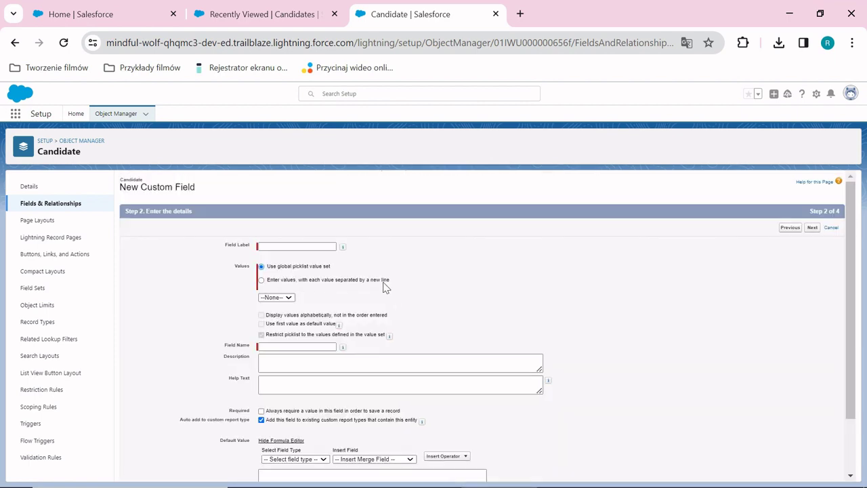
- Label the picklist Level of Education, enter its own values Primary, Secondary and University, and make it required
{"action": "left_click", "coordinate": [291, 247]}
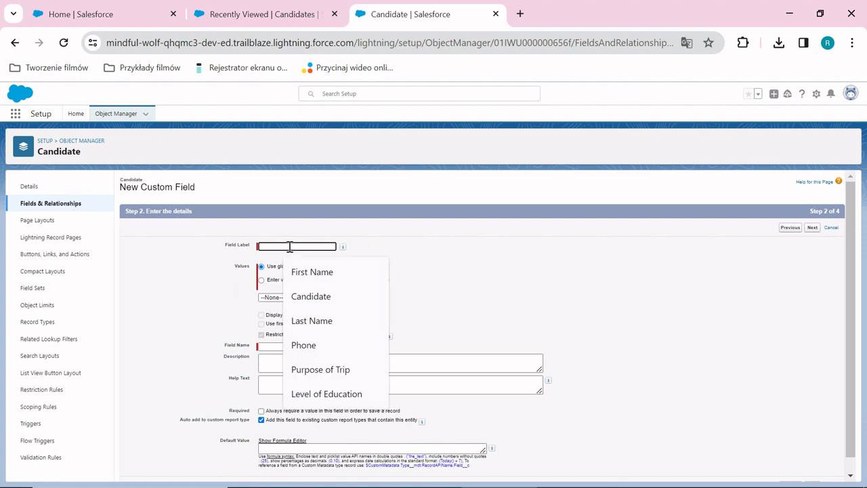
{"action": "left_click", "coordinate": [357, 400]}
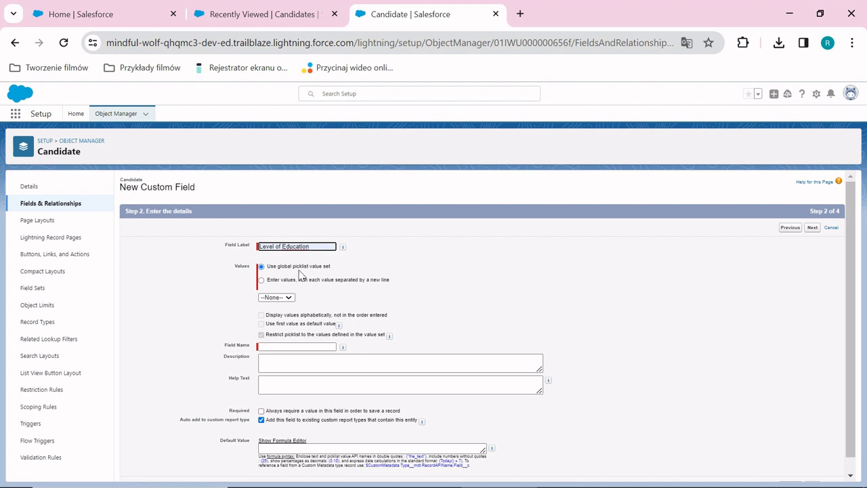
{"action": "left_click", "coordinate": [262, 280]}
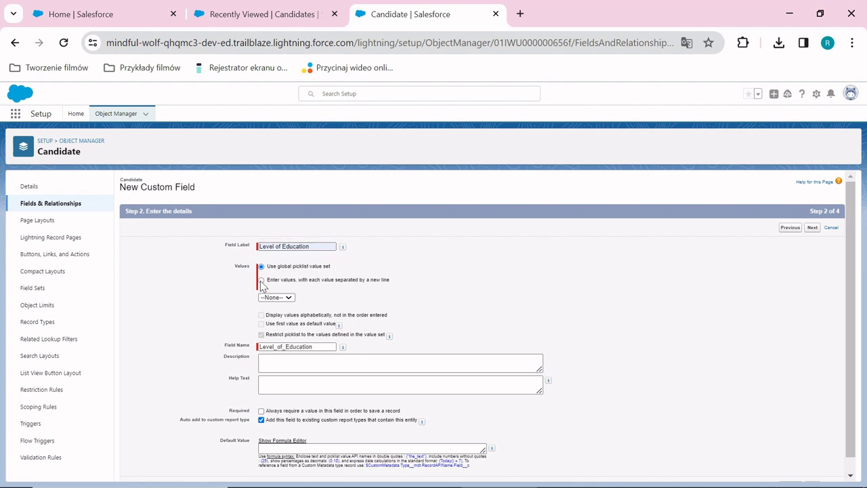
{"action": "left_click", "coordinate": [284, 314]}
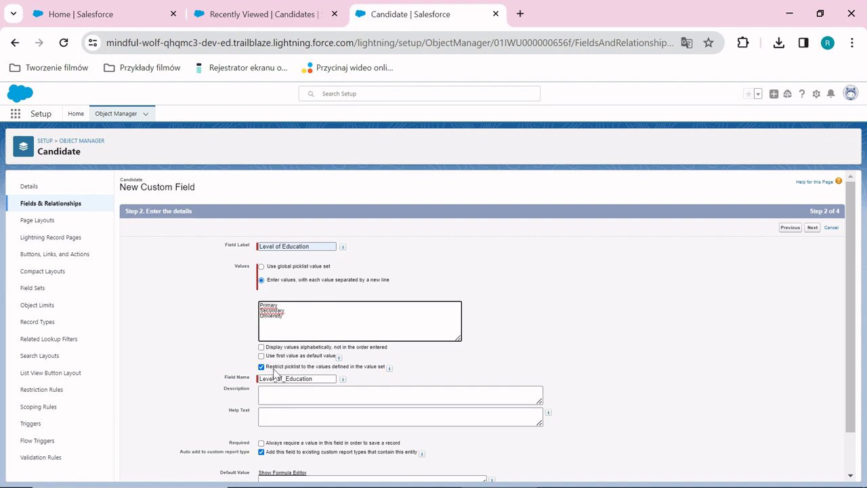
{"action": "left_click", "coordinate": [261, 442]}
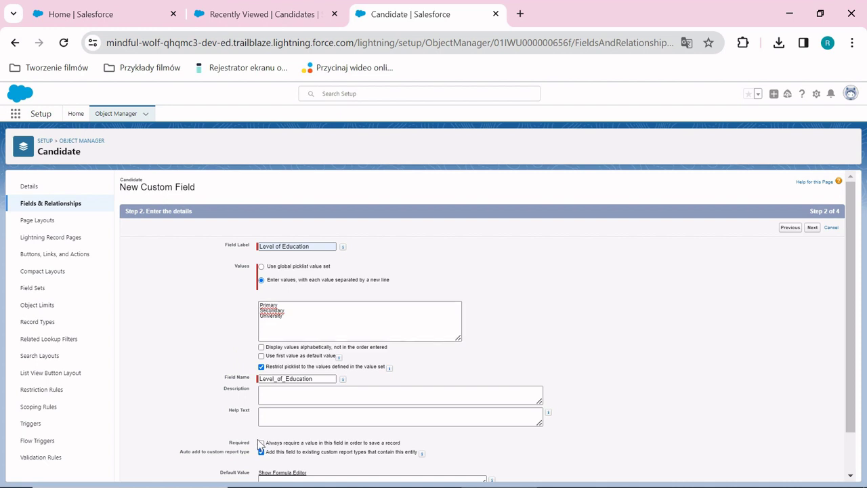
- Keep the default field-level security and Candidate Layout for the Level of Education picklist, and save it to finish adding fields
{"action": "left_click", "coordinate": [813, 229]}
{"action": "left_click", "coordinate": [815, 228]}
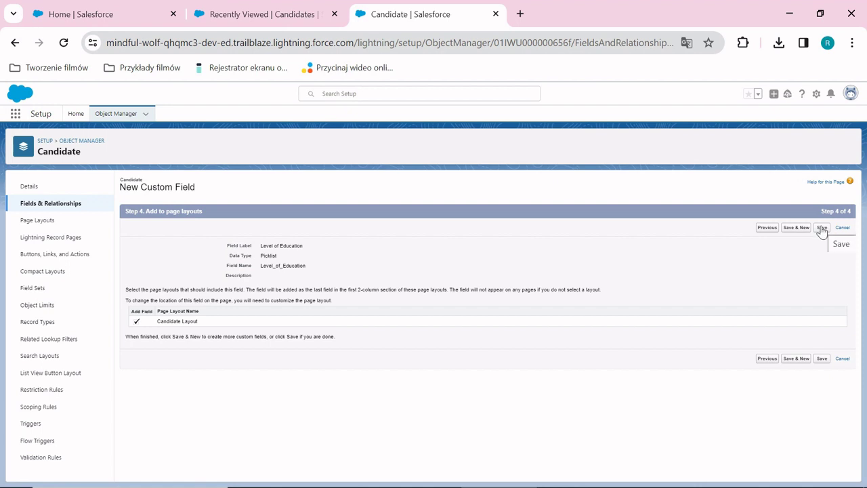
{"action": "left_click", "coordinate": [822, 228]}
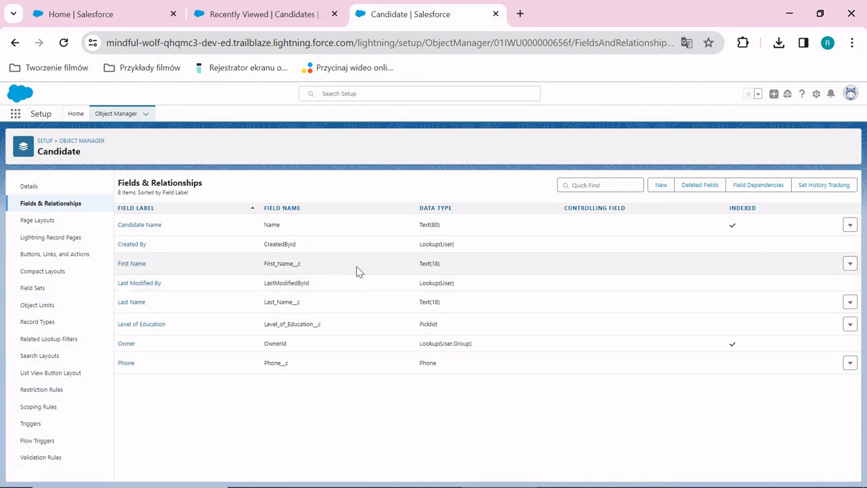
- Check the new fields on the New Candidate form from the Candidates list, and close it without saving a record
{"action": "left_click", "coordinate": [290, 14]}
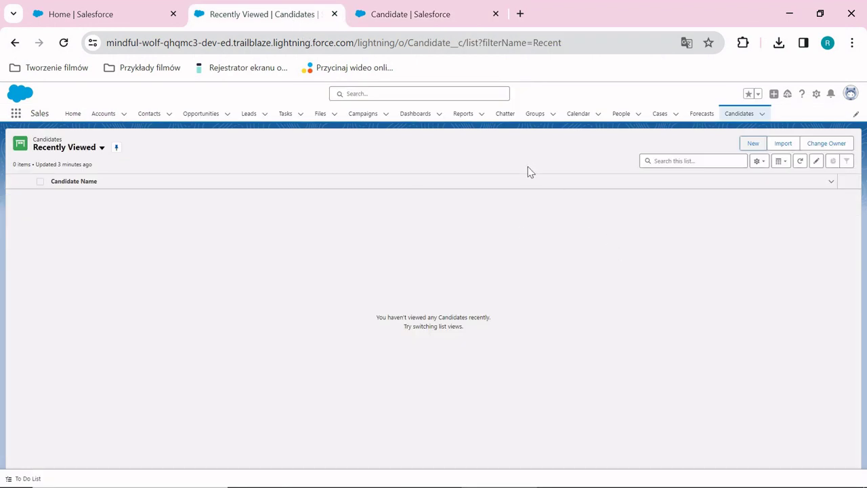
{"action": "left_click", "coordinate": [755, 144]}
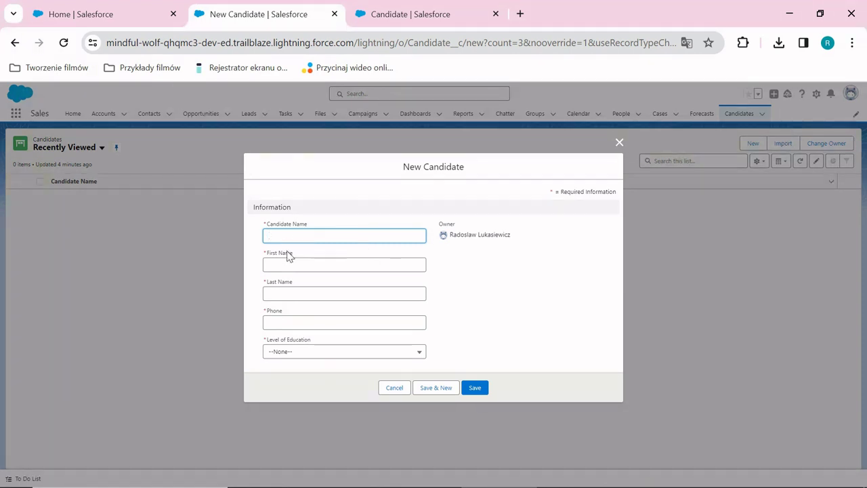
{"action": "left_click", "coordinate": [395, 388]}
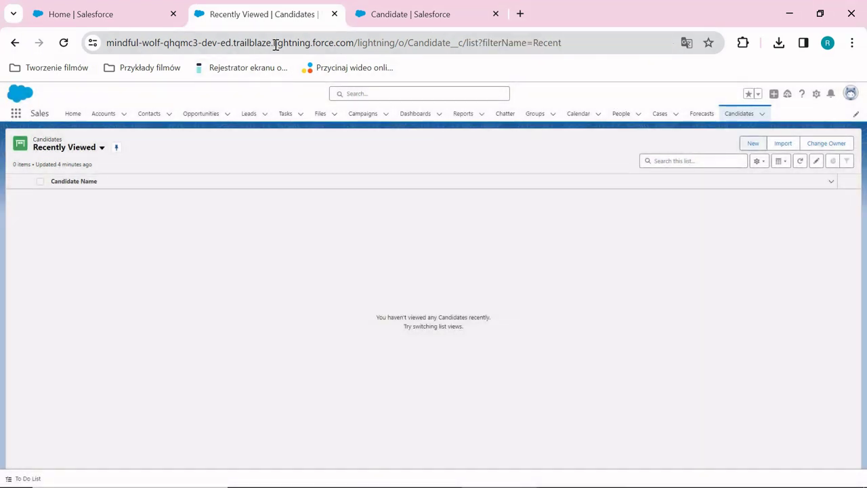
- Return to the Candidate object in Setup and open its page layouts
{"action": "left_click", "coordinate": [407, 15]}
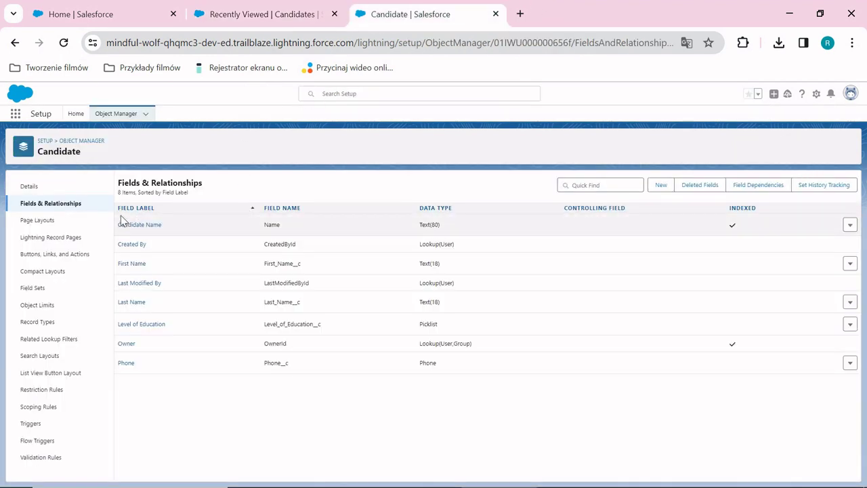
{"action": "left_click", "coordinate": [40, 223]}
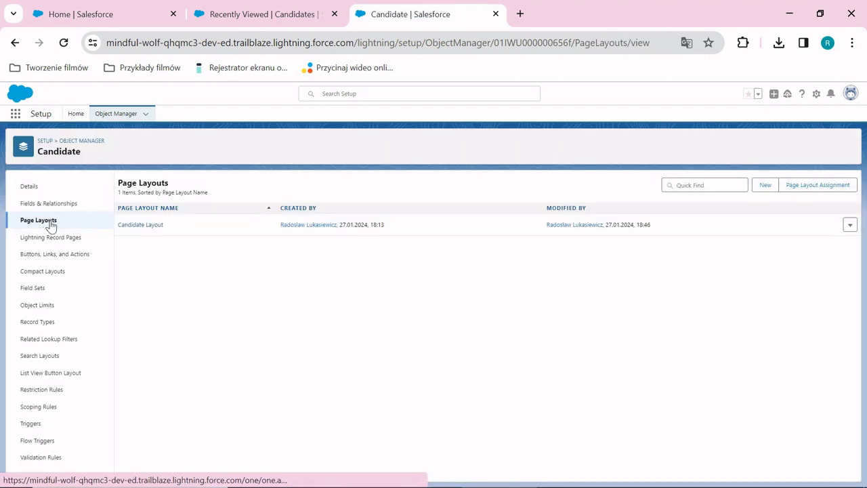
- Open the Candidate Layout and move the Last Name field beneath Owner in the Information section's second column
{"action": "left_click", "coordinate": [138, 227]}
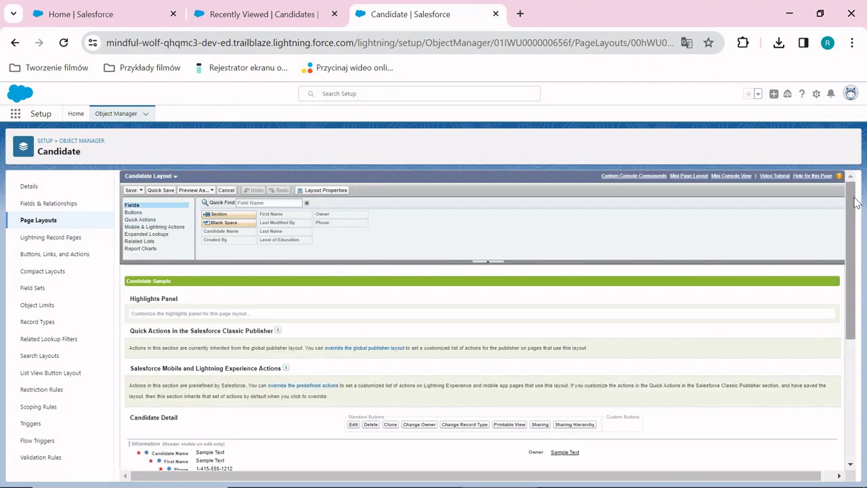
{"action": "left_click_drag", "start_coordinate": [853, 207], "coordinate": [853, 304]}
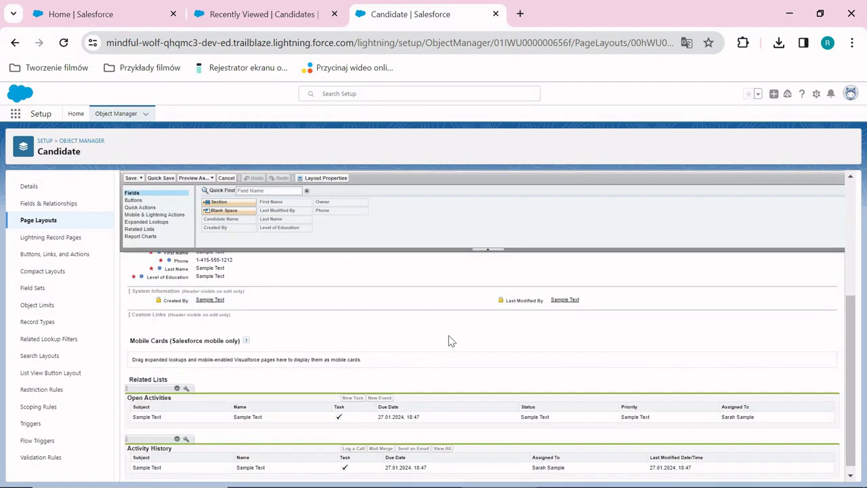
{"action": "scroll", "coordinate": [856, 360], "scroll_direction": "up", "scroll_amount": 1}
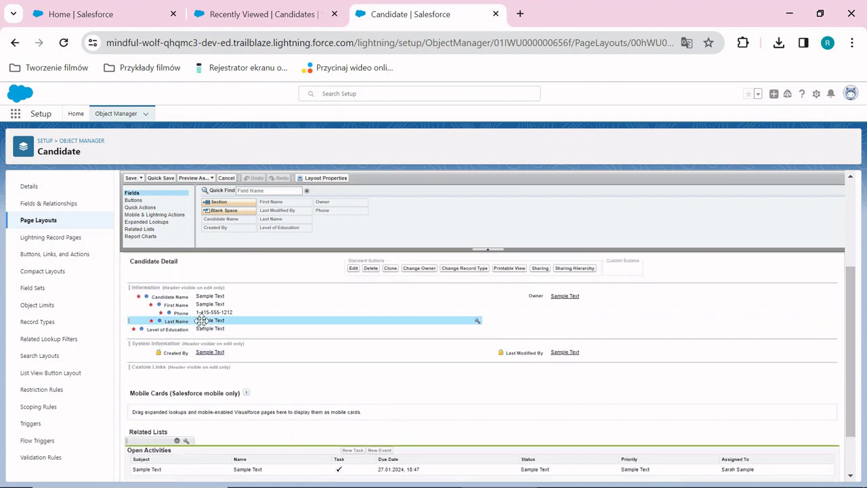
{"action": "left_click_drag", "start_coordinate": [201, 320], "coordinate": [560, 314]}
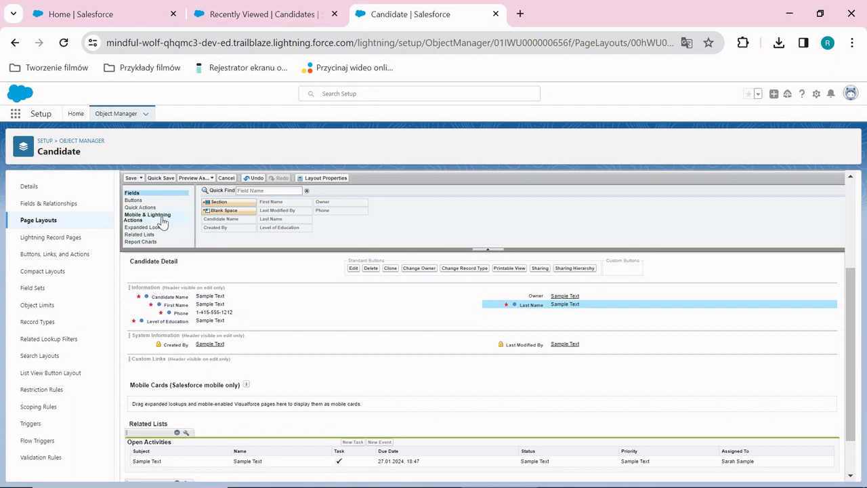
- Add a two-column section named Additional info between the Information and System Information sections of the layout
{"action": "left_click_drag", "start_coordinate": [218, 202], "coordinate": [161, 324]}
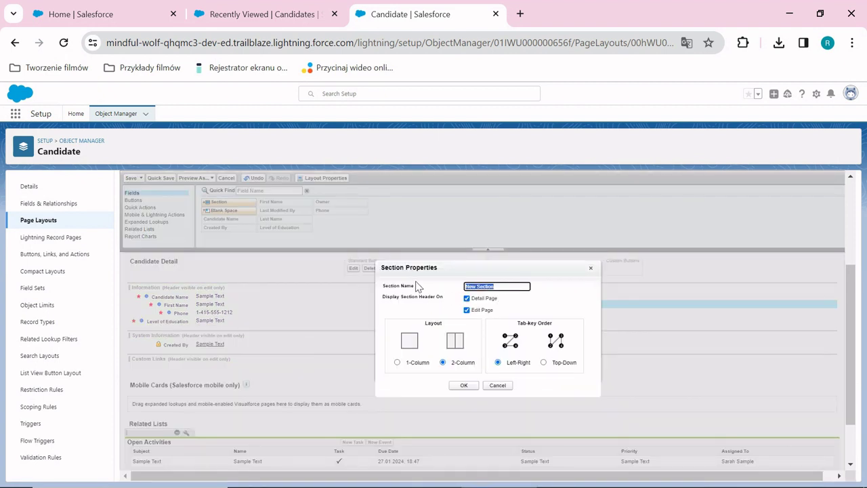
{"action": "type", "text": "Additional info"}
{"action": "left_click", "coordinate": [466, 387]}
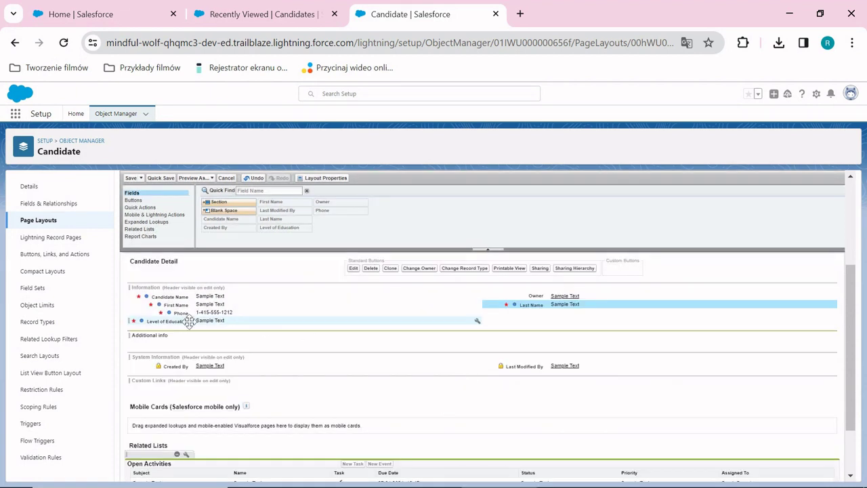
- Move the Level of Education field into the Additional info section and save the Candidate Layout
{"action": "left_click_drag", "start_coordinate": [182, 320], "coordinate": [240, 349]}
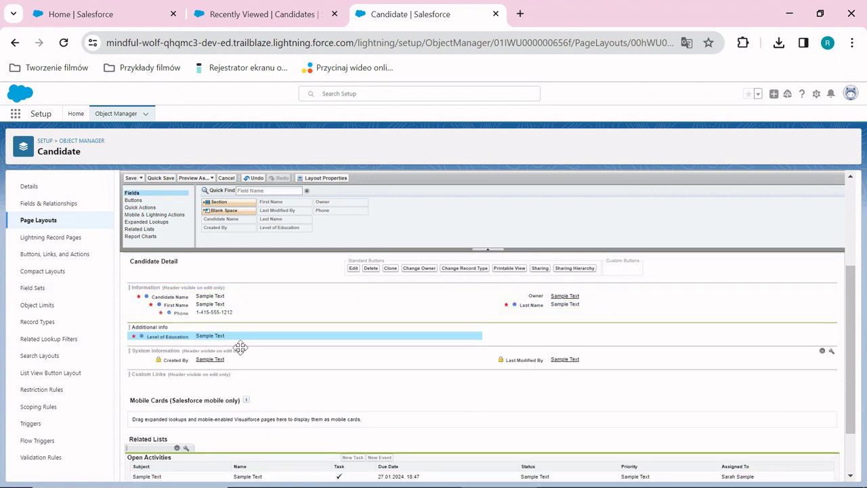
{"action": "left_click", "coordinate": [132, 179]}
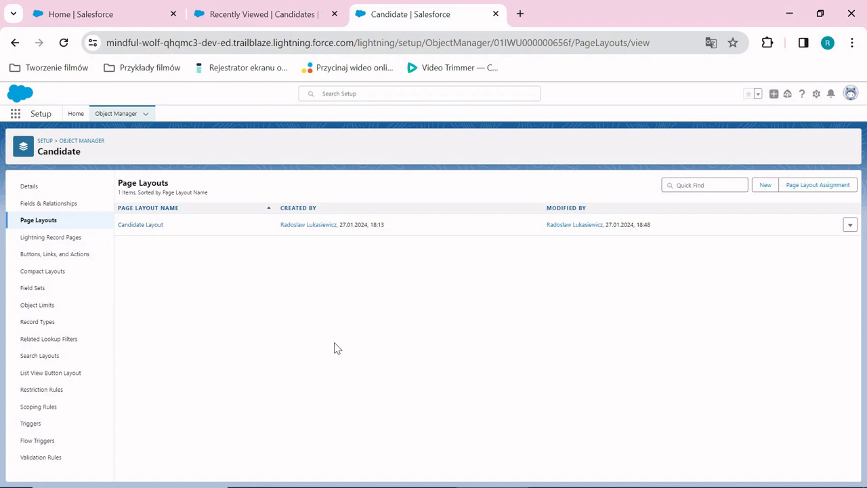
- Reload the Candidates list, check the rearranged layout on the New Candidate form, and cancel it without saving a record
{"action": "left_click", "coordinate": [268, 19]}
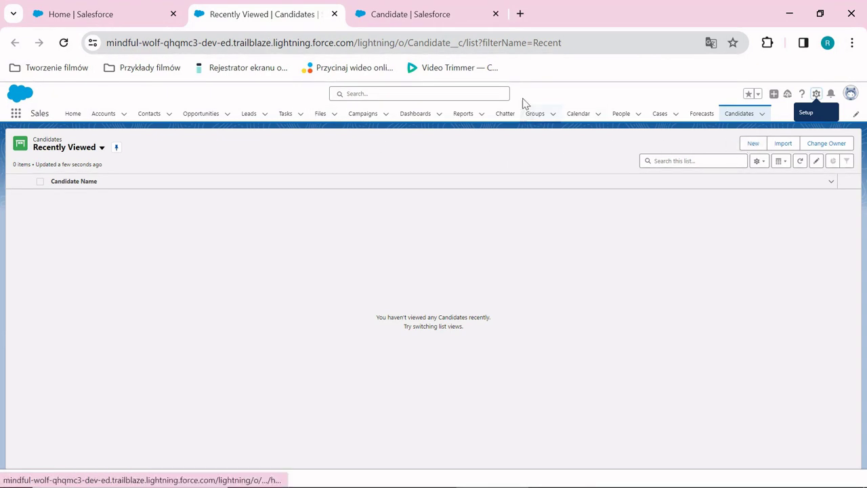
{"action": "left_click", "coordinate": [494, 43]}
{"action": "key", "text": "Return"}
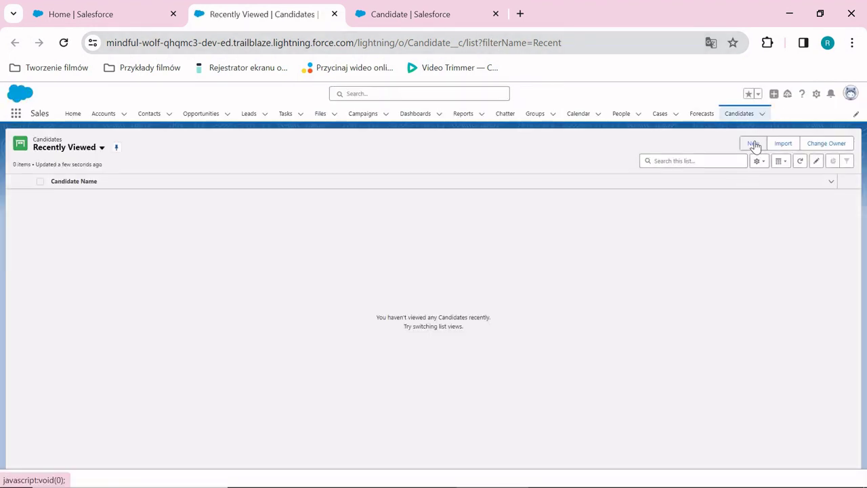
{"action": "left_click", "coordinate": [754, 144]}
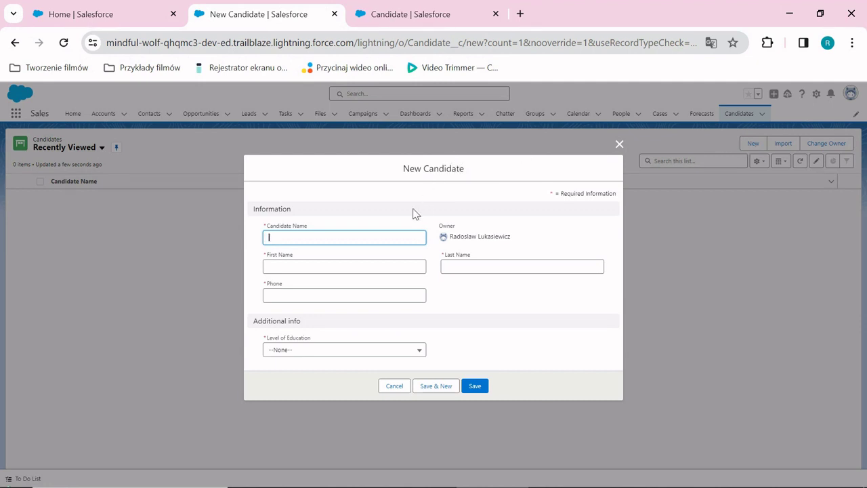
{"action": "left_click", "coordinate": [395, 385]}
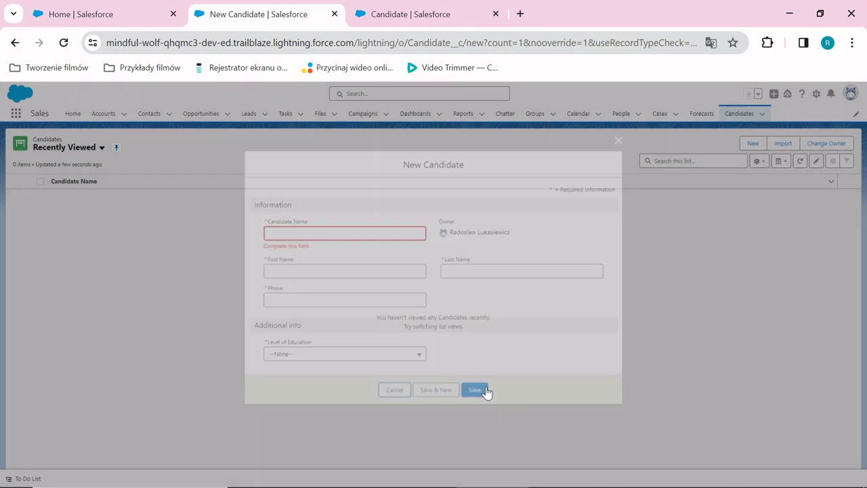